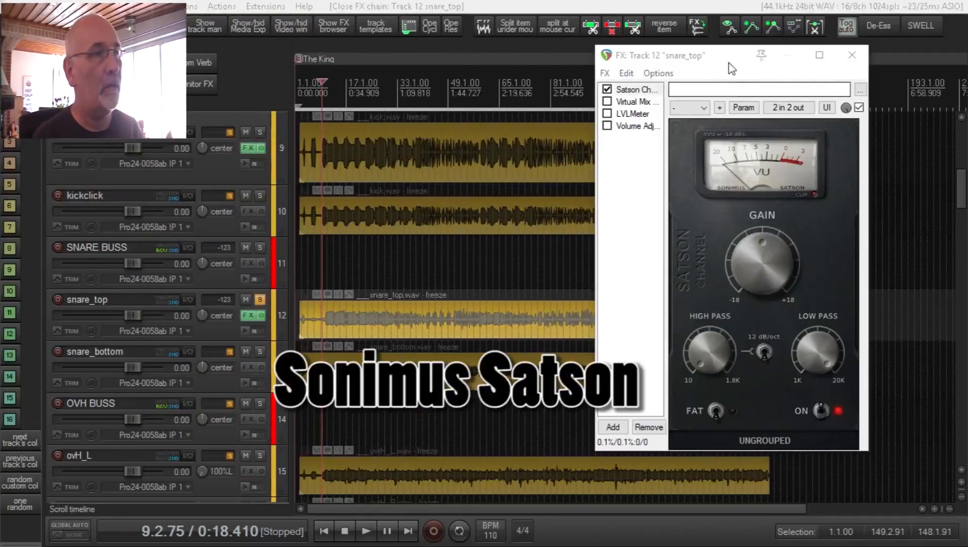
- Set the VU meter reference of snare_top's Satson Channel to 0VU = -18dBfs (Default)
left_click_drag(734, 61, 450, 78)
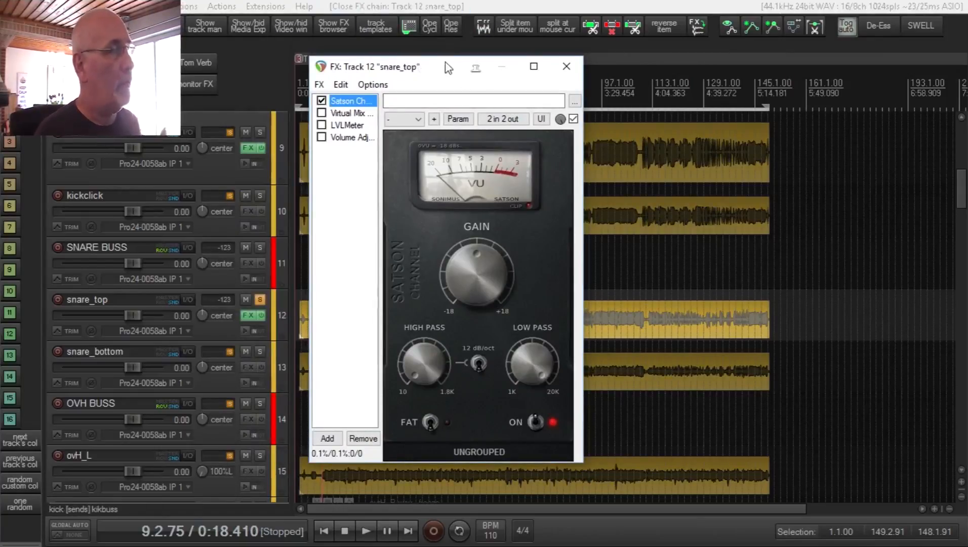
left_click_drag(443, 65, 497, 59)
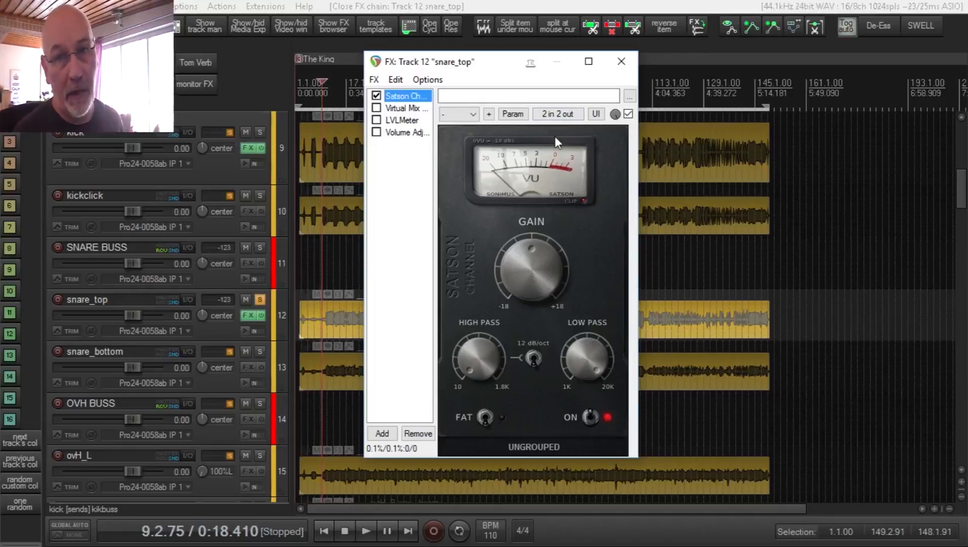
left_click(506, 140)
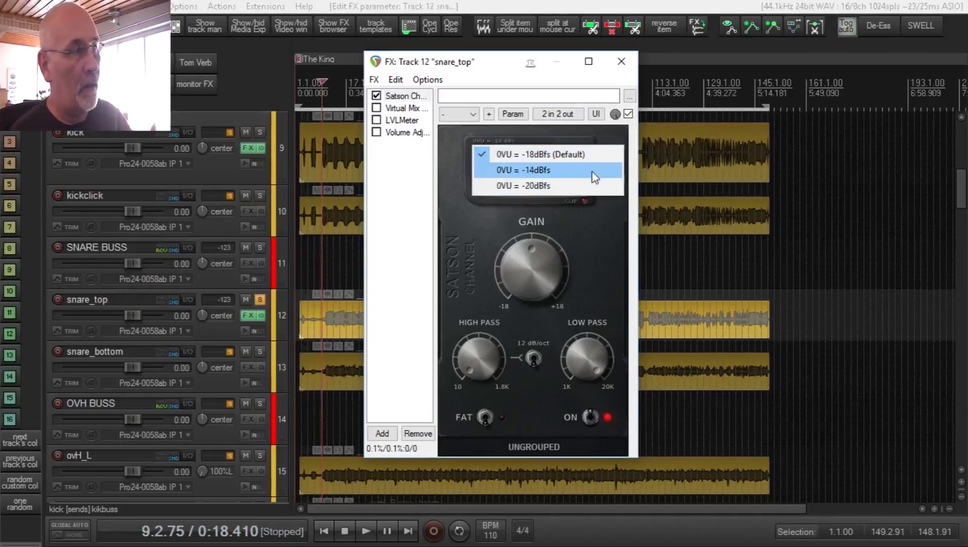
left_click(598, 261)
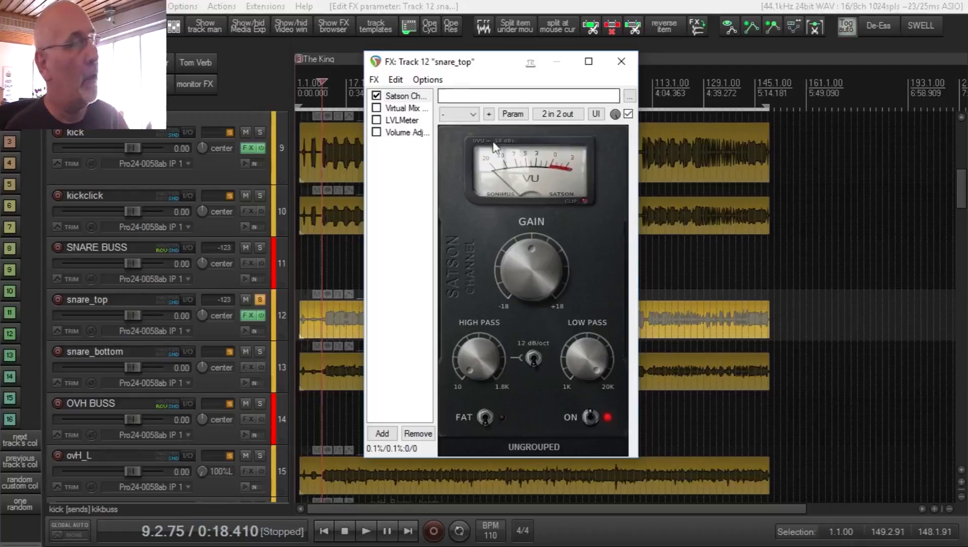
left_click(506, 152)
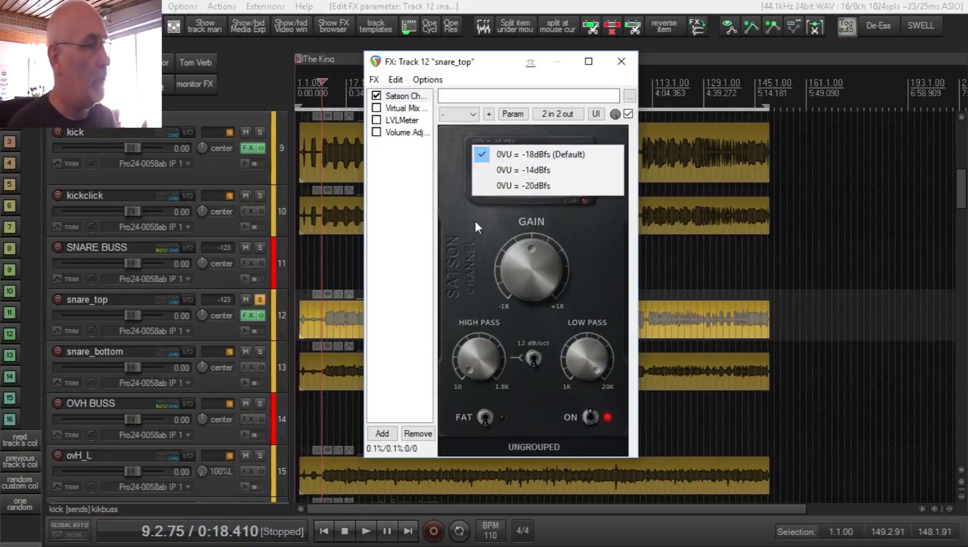
left_click(563, 158)
- View the Virtual Mix Rack plug-in on snare_top and return to Satson Channel with the arrange view uncovered
left_click(398, 108)
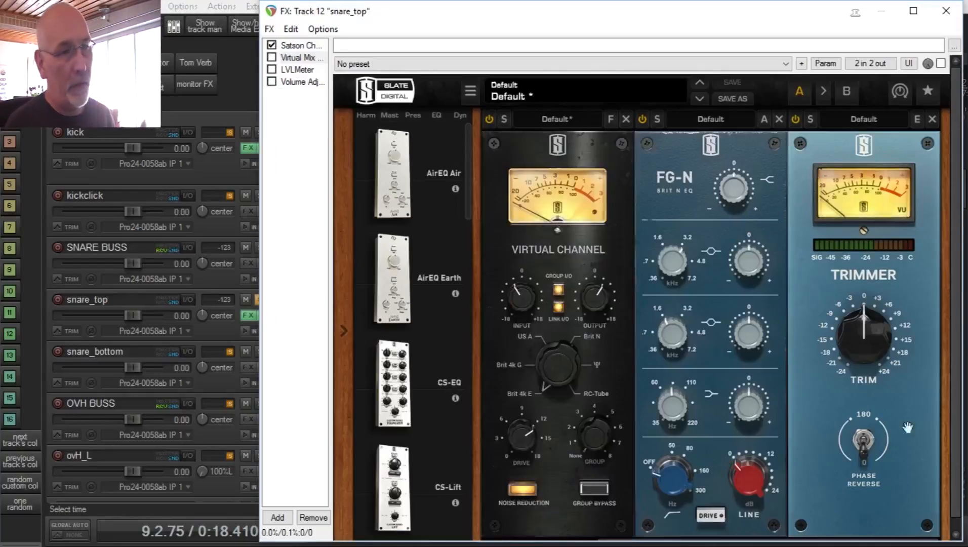
left_click_drag(783, 22, 671, 24)
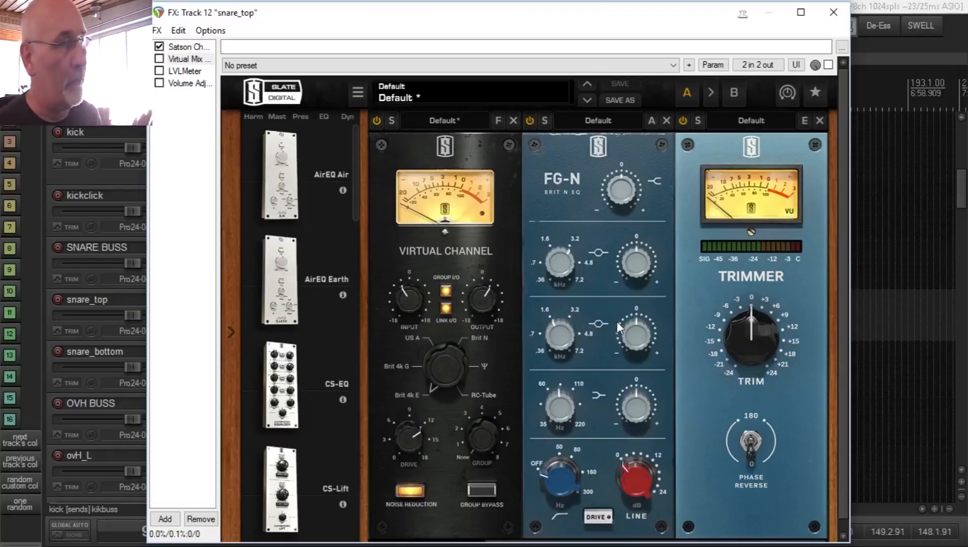
left_click(197, 48)
left_click_drag(260, 18, 528, 63)
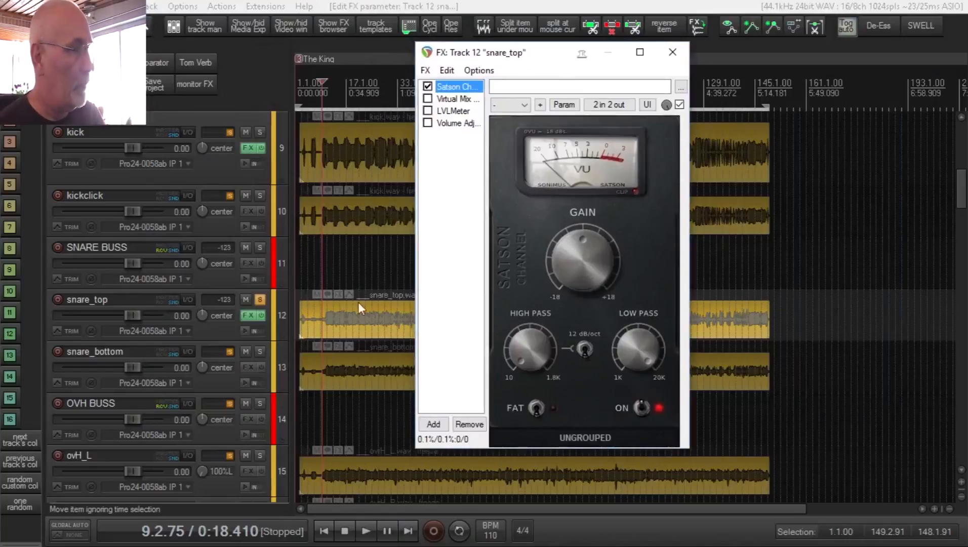
- Select the snare_top item and place the edit cursor near the start of the song at 5.3.72
left_click(336, 322)
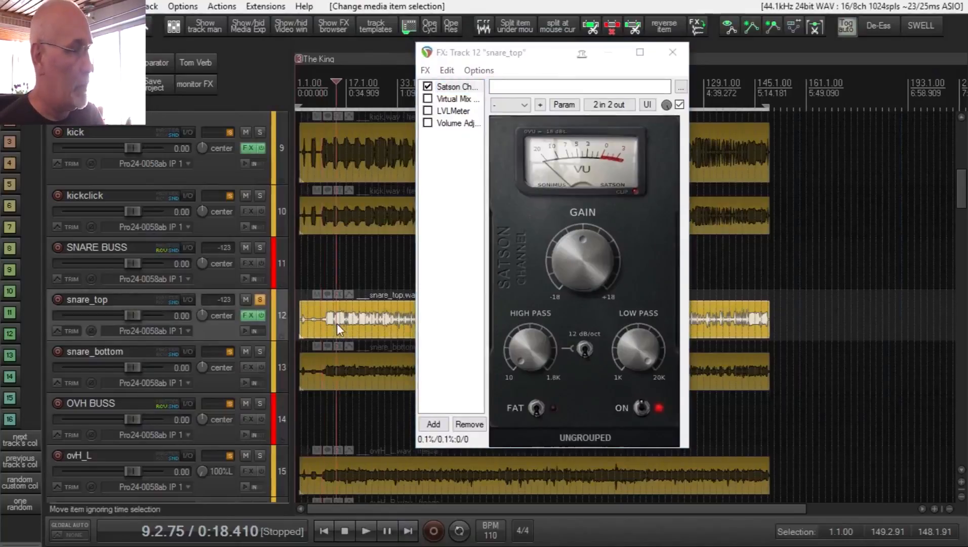
left_click(307, 308)
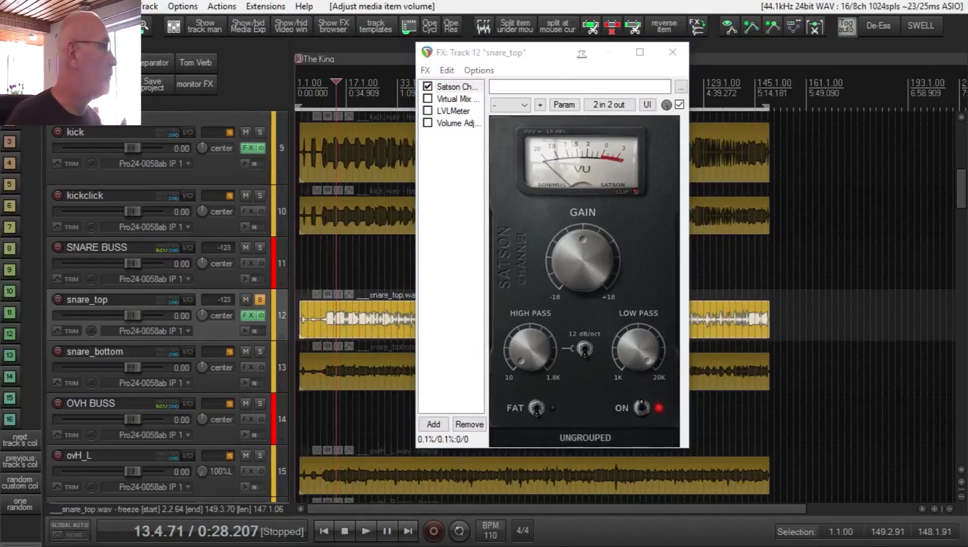
left_click(310, 308)
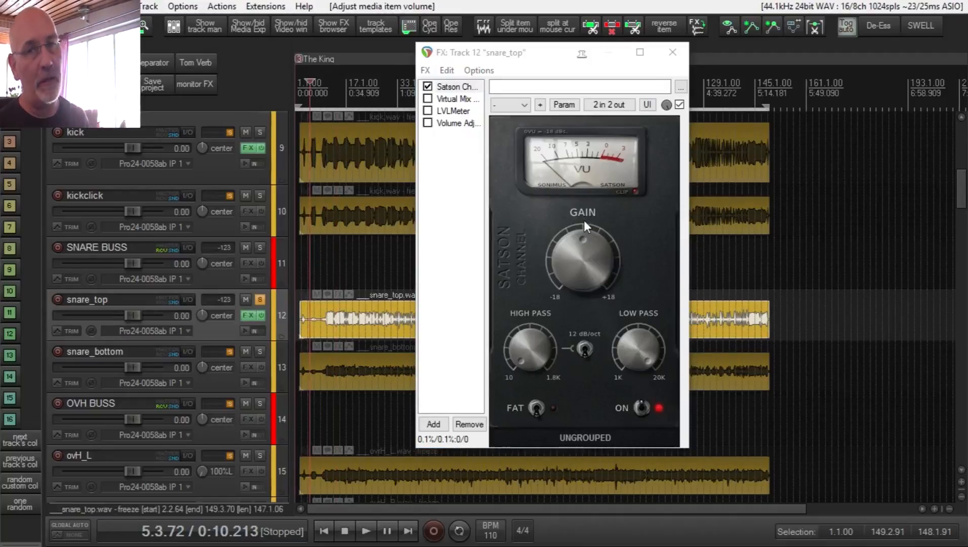
- Examine the Volume Adjustment, Virtual Mix Rack and LVLMeter plug-ins on snare_top, including the LVLMeter calibration
left_click(466, 127)
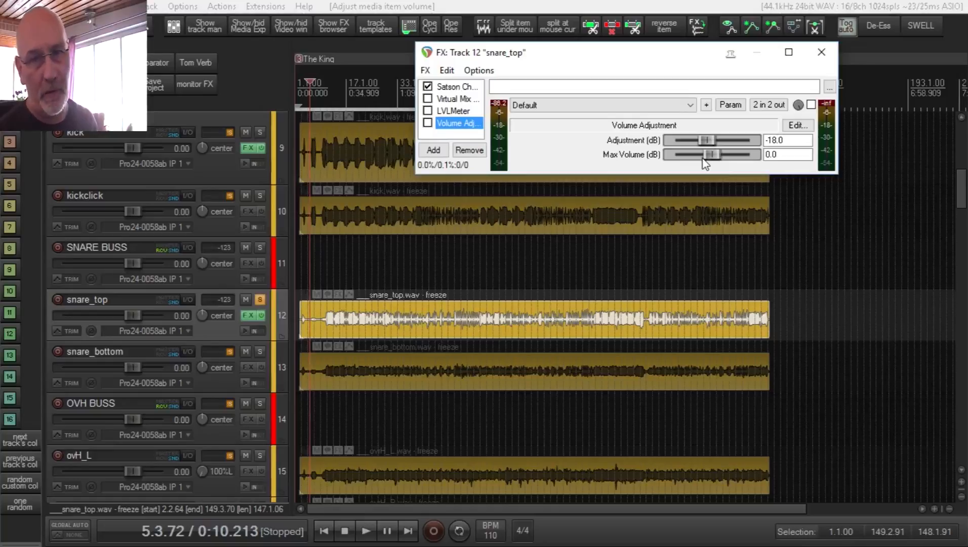
left_click(441, 100)
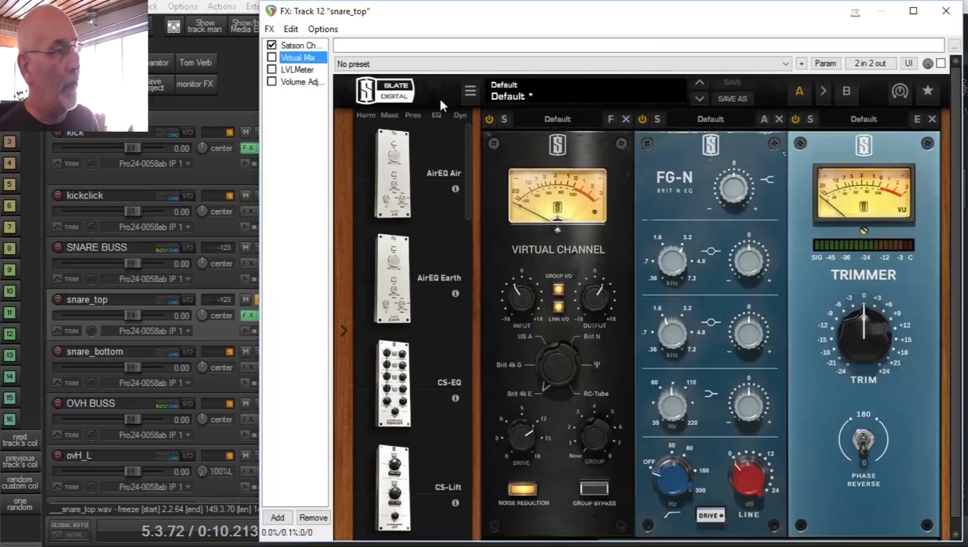
left_click(313, 71)
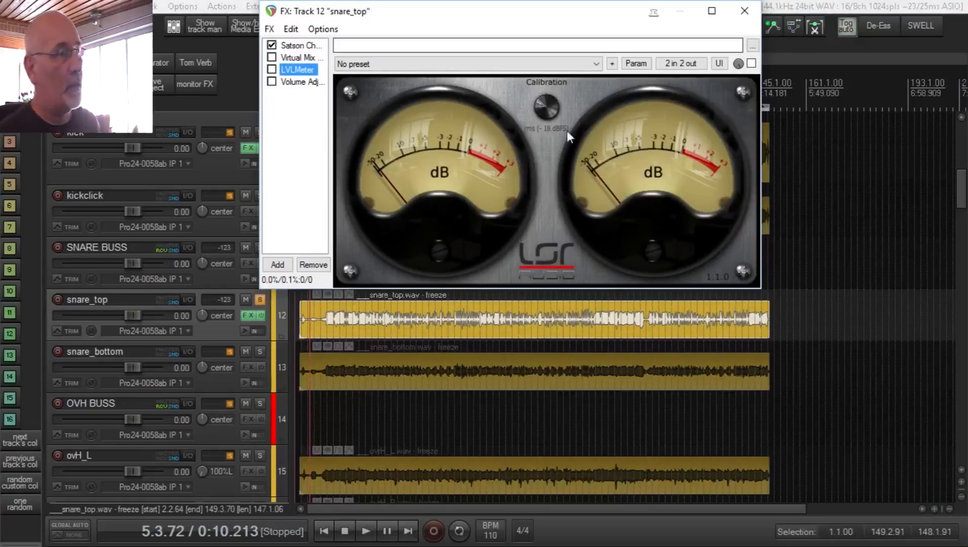
left_click_drag(546, 109, 548, 99)
left_click_drag(571, 41, 587, 102)
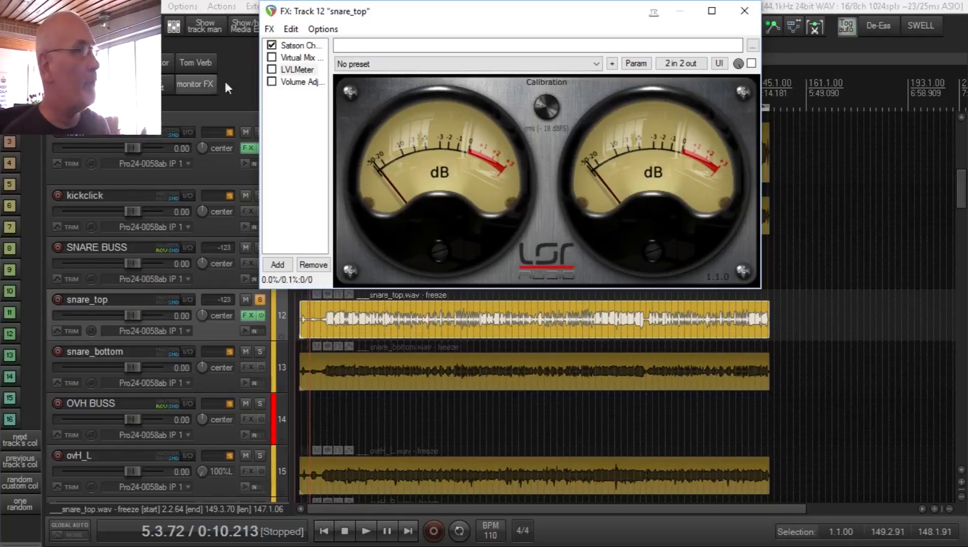
- Examine the Trimmer module's VU calibration screw in Virtual Mix Rack at full window size, and close the FX chain
left_click(310, 59)
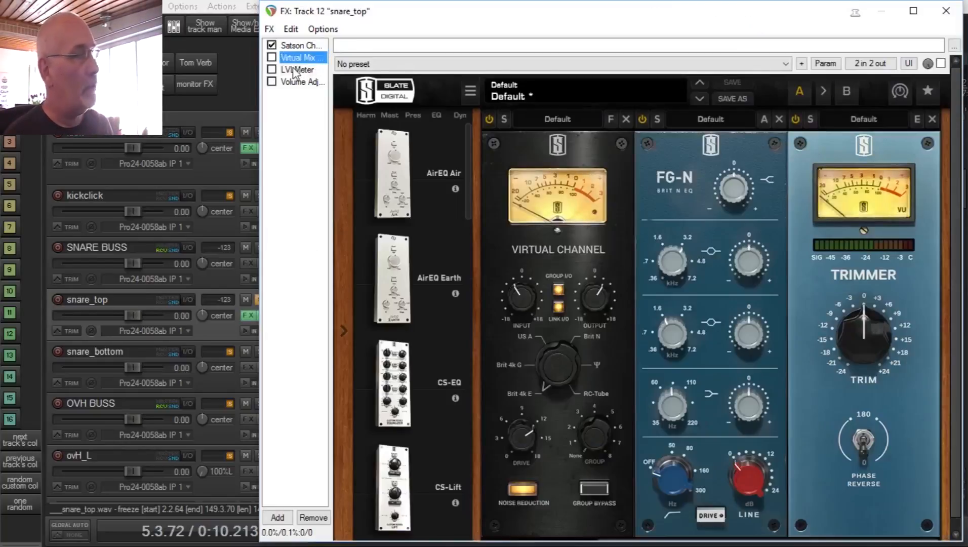
left_click_drag(625, 14, 396, 2)
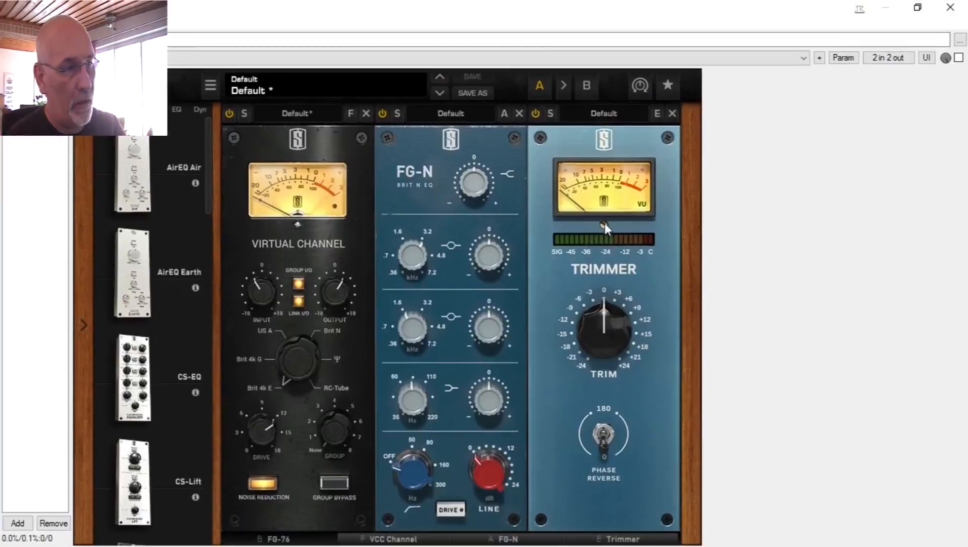
mouse_move(605, 223)
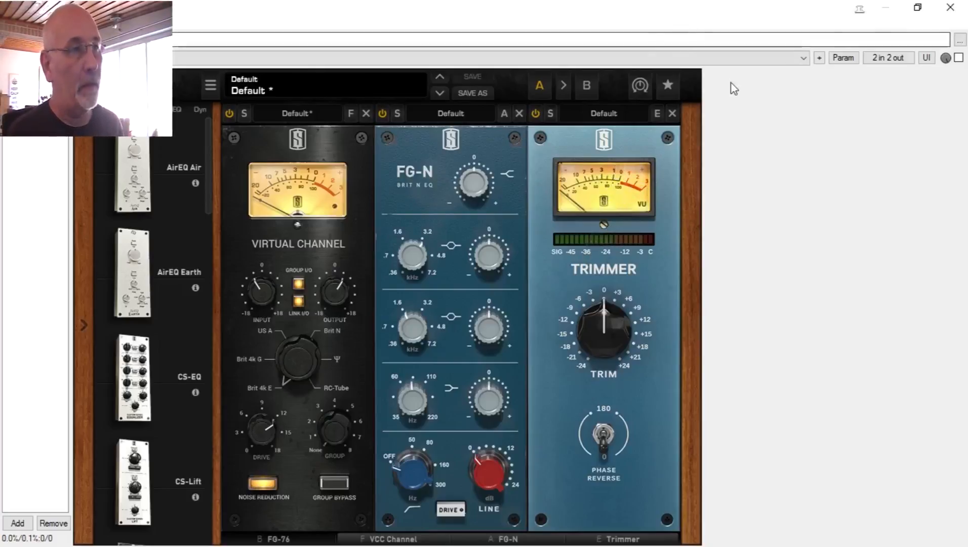
double_click(757, 21)
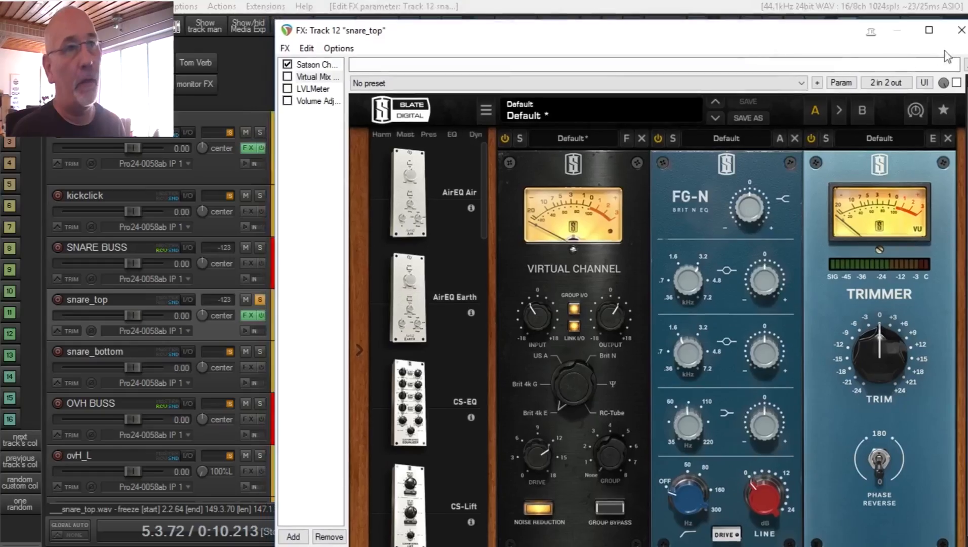
left_click(956, 32)
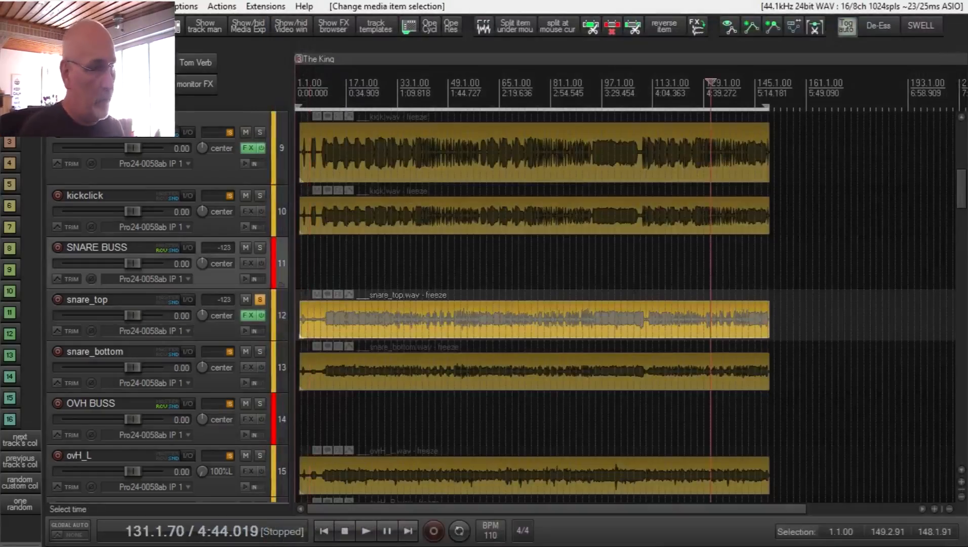
- Play the song from 11.2.91 and raise the gain of snare_top's Satson Channel while watching its VU meter
left_click(328, 248)
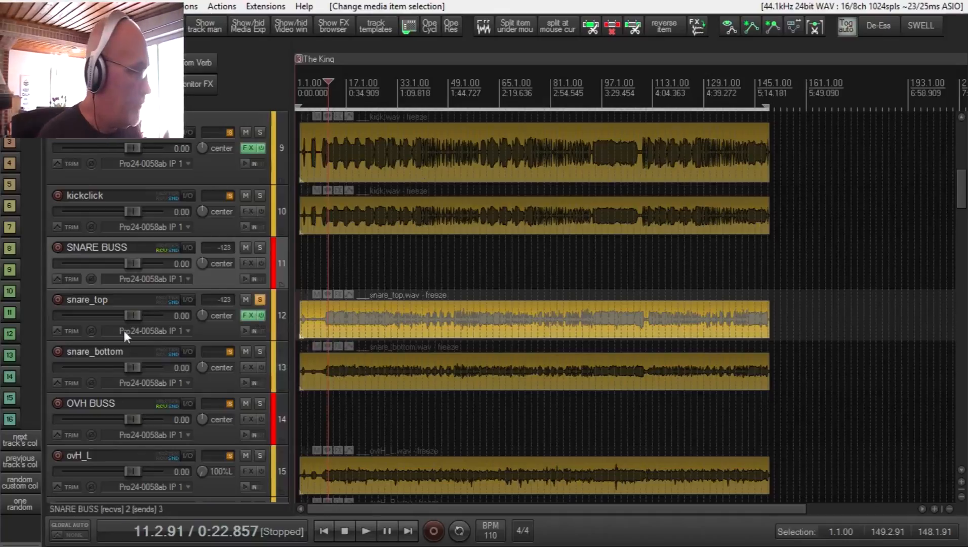
left_click(252, 317)
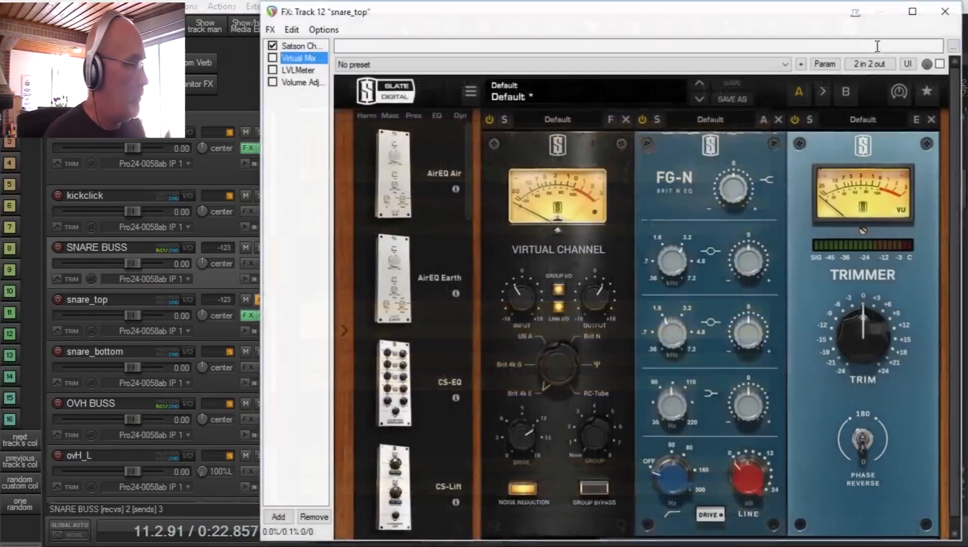
left_click(289, 46)
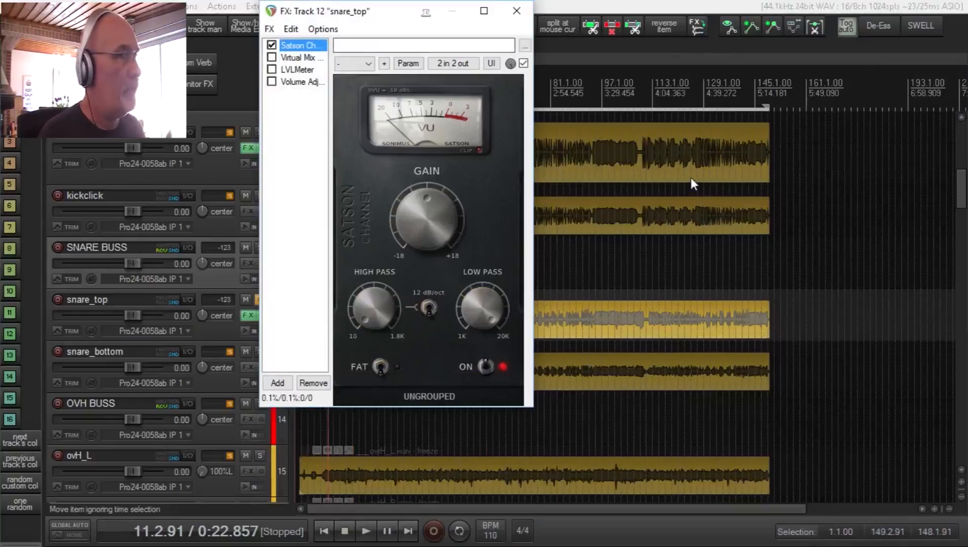
key("space")
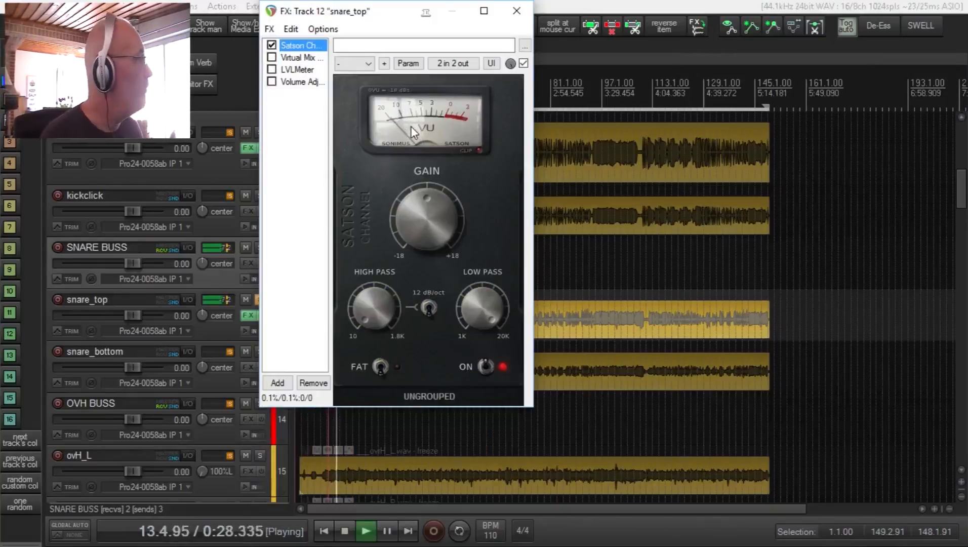
left_click_drag(428, 208, 437, 163)
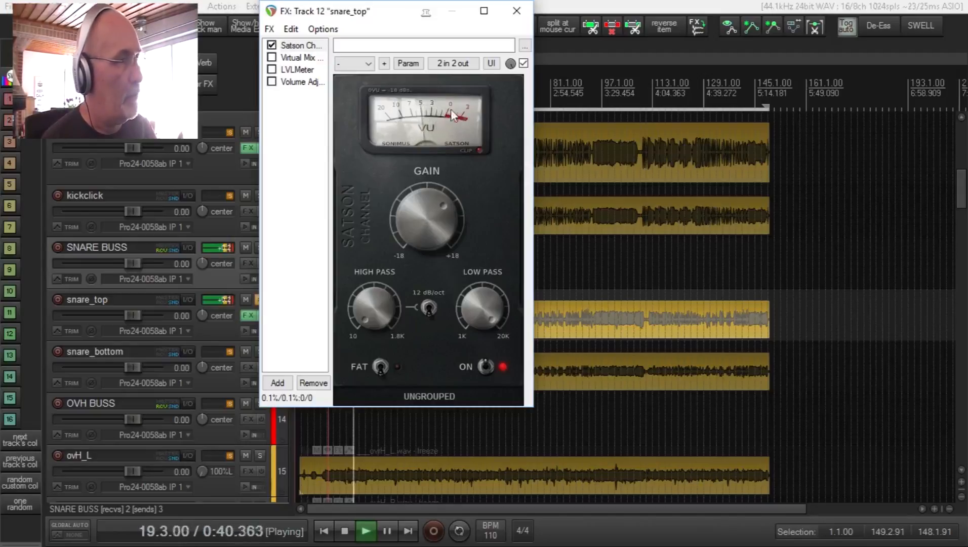
- Check the Virtual Mix Rack during playback and return to the Satson Channel meter on snare_top
left_click(298, 57)
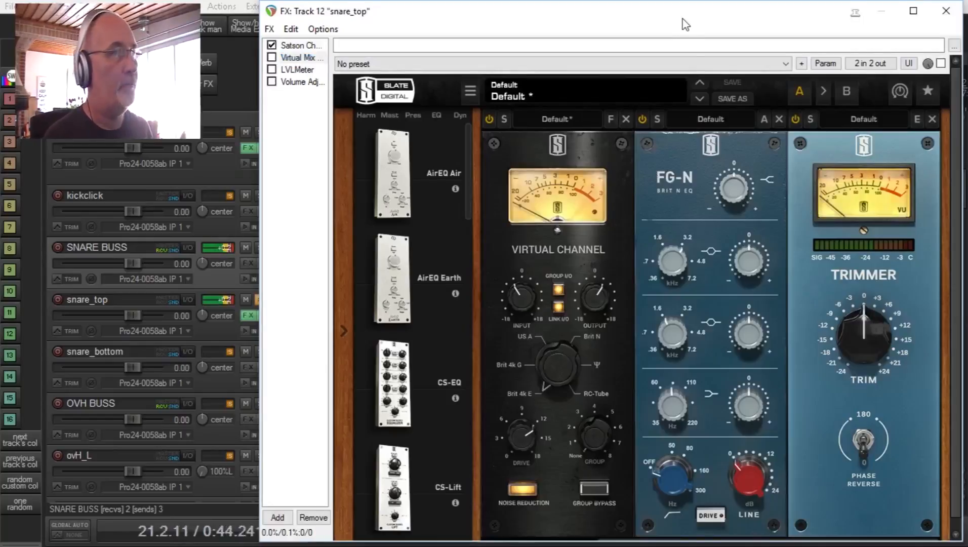
left_click_drag(685, 24, 586, 25)
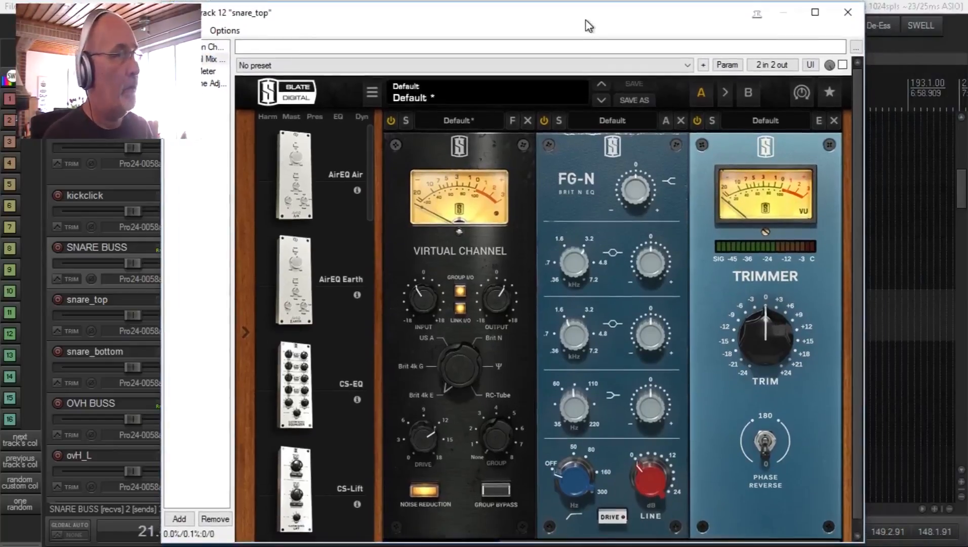
left_click(212, 48)
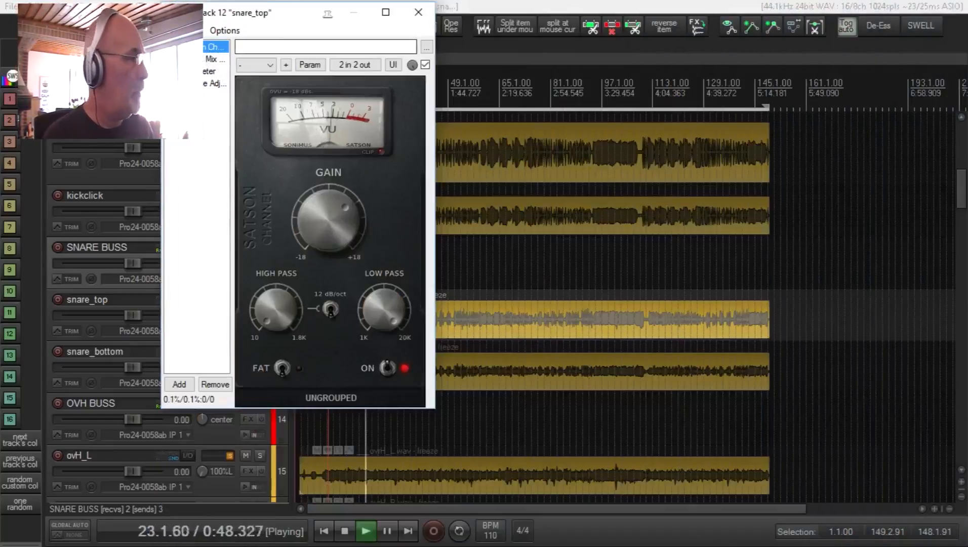
left_click_drag(268, 13, 448, 11)
- Open the mixer, reset snare_top's peak indicator and lower its fader to -5.07 dB
key("ctrl+m")
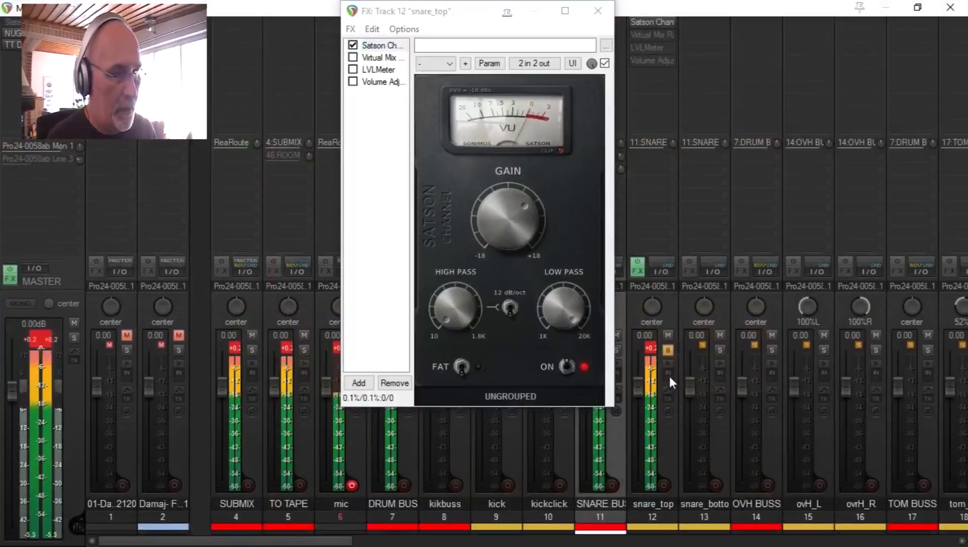
left_click(649, 351)
left_click_drag(638, 379, 643, 392)
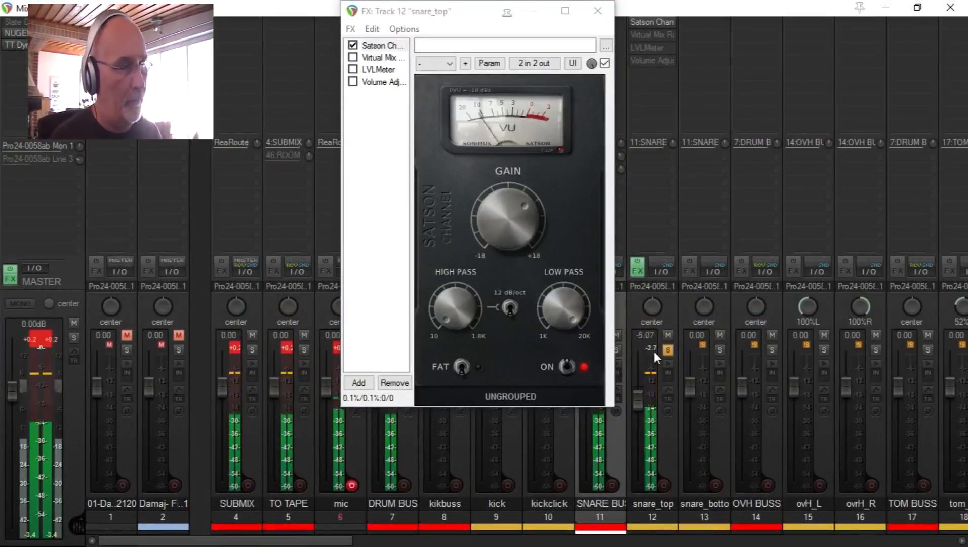
- Enable Virtual Mix Rack on snare_top and bring its FG-76 module into view
left_click(379, 58)
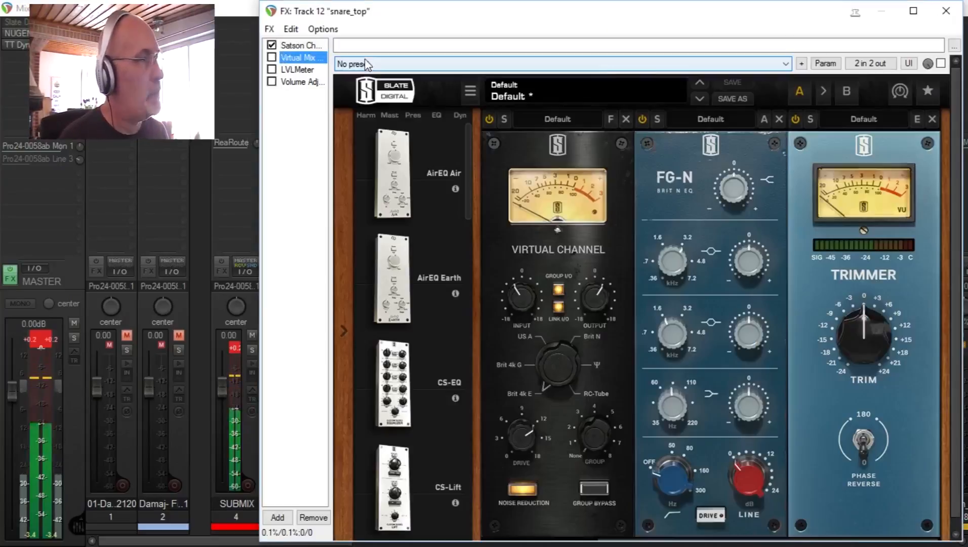
left_click(272, 57)
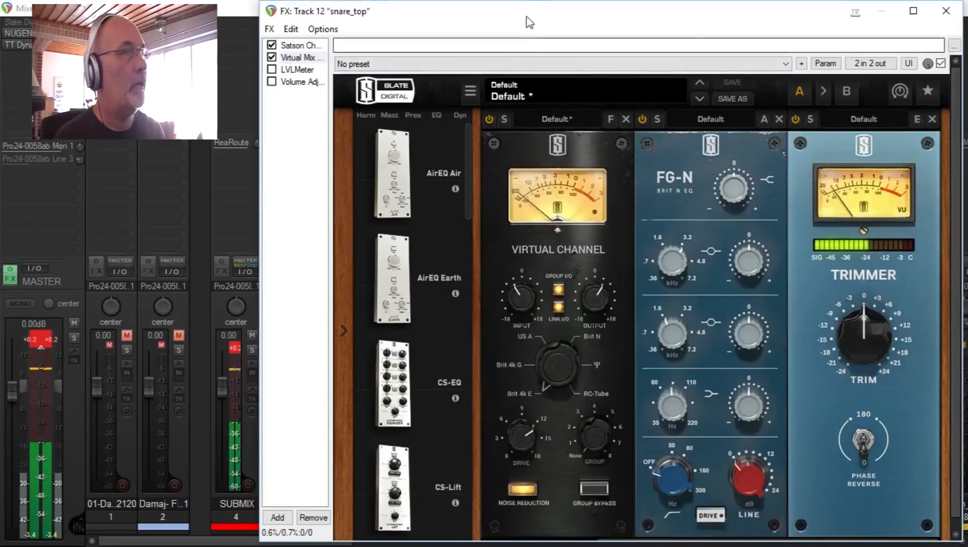
left_click_drag(522, 11, 401, 22)
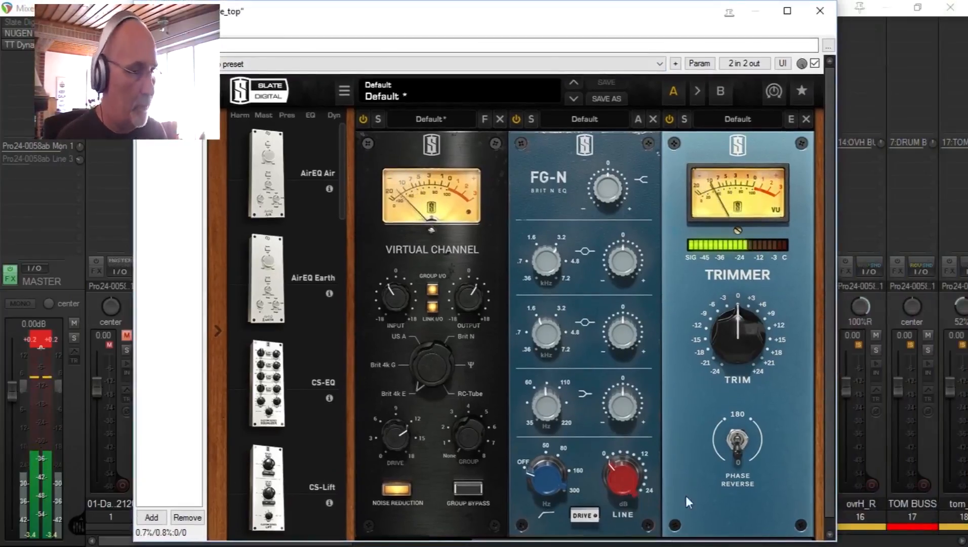
left_click_drag(830, 504, 829, 515)
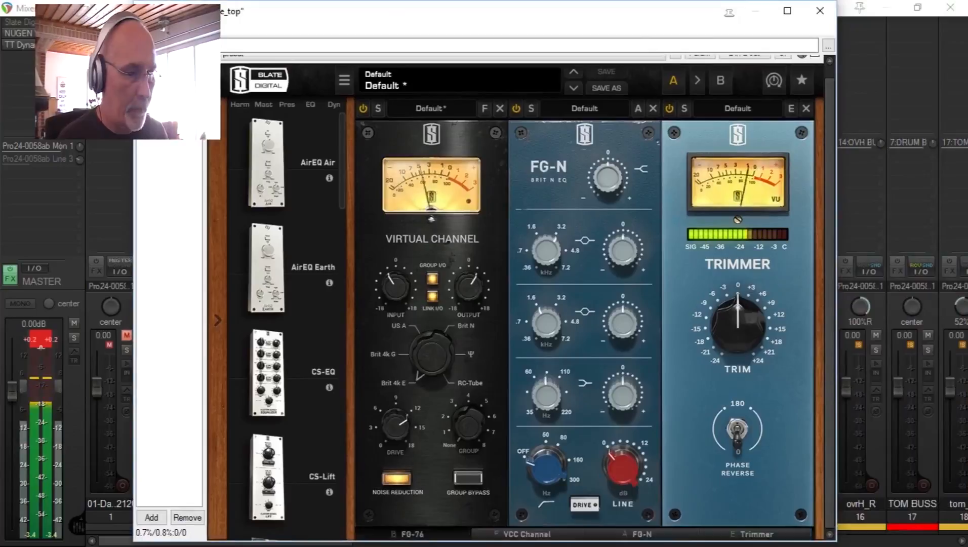
left_click(410, 533)
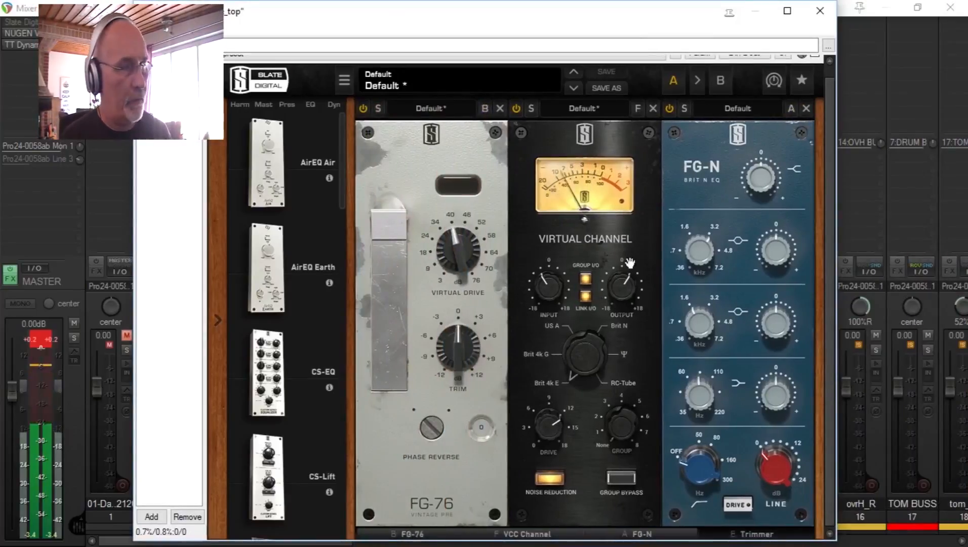
- Bring the Trimmer module of Virtual Mix Rack into view and turn its trim down slightly
left_click(736, 536)
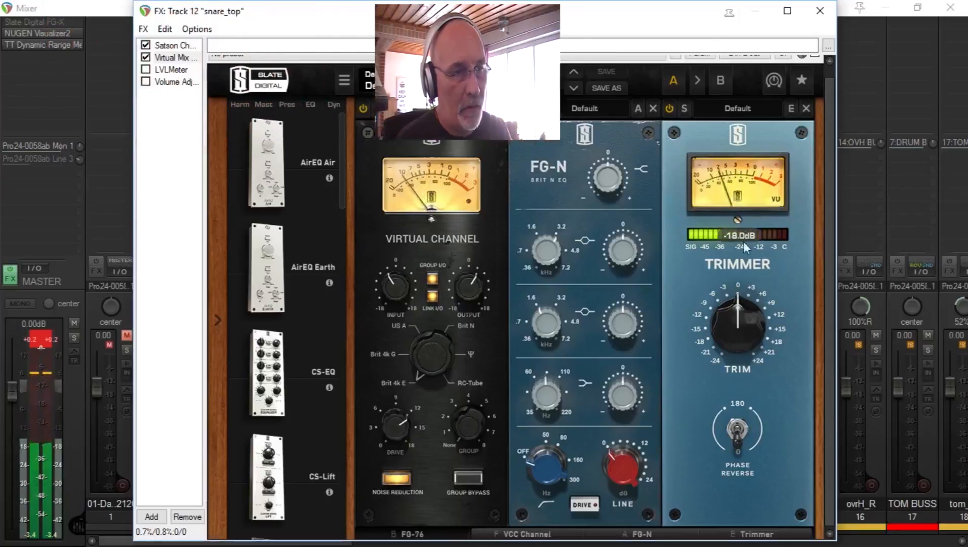
left_click_drag(747, 310, 747, 313)
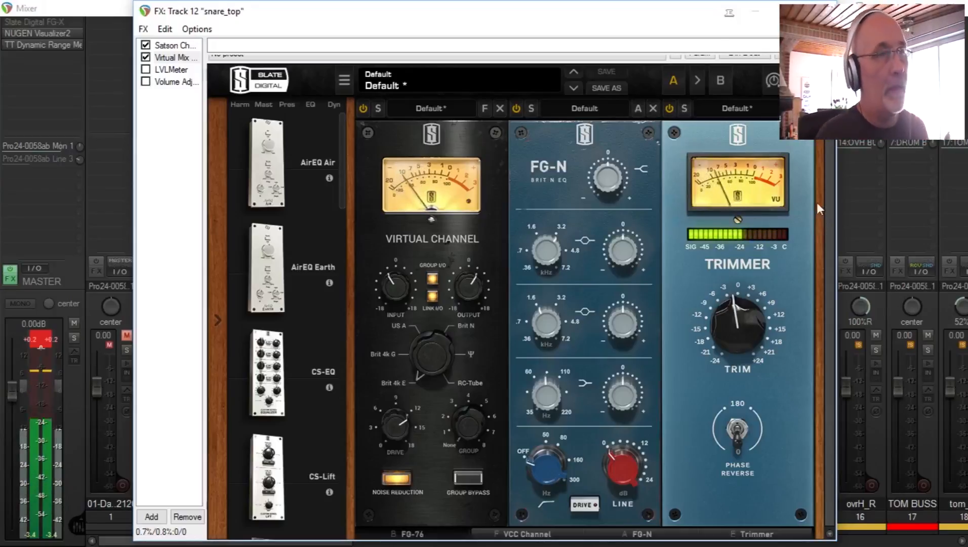
- Enable LVLMeter on snare_top, try Volume Adjustment on and off, and reset the track's fader to 0.00 dB
left_click(173, 71)
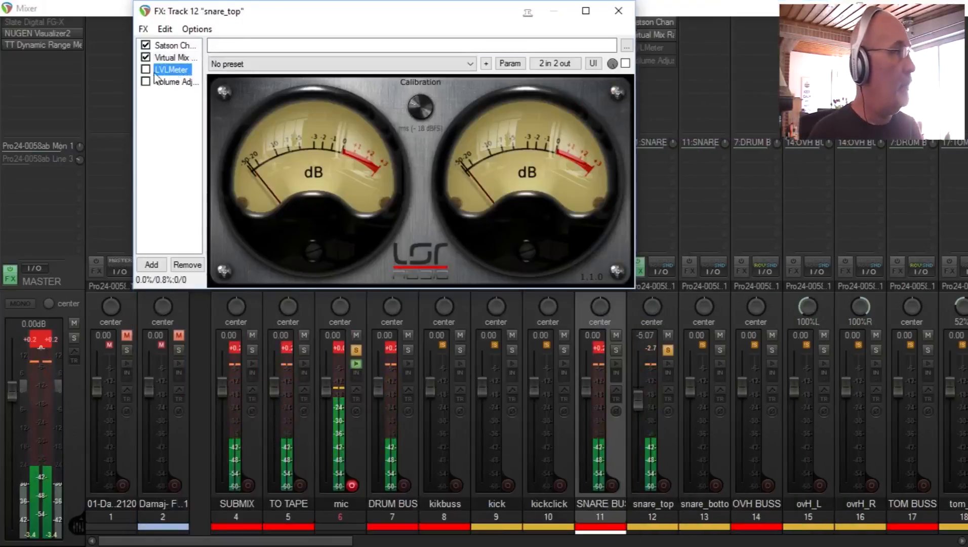
left_click(146, 69)
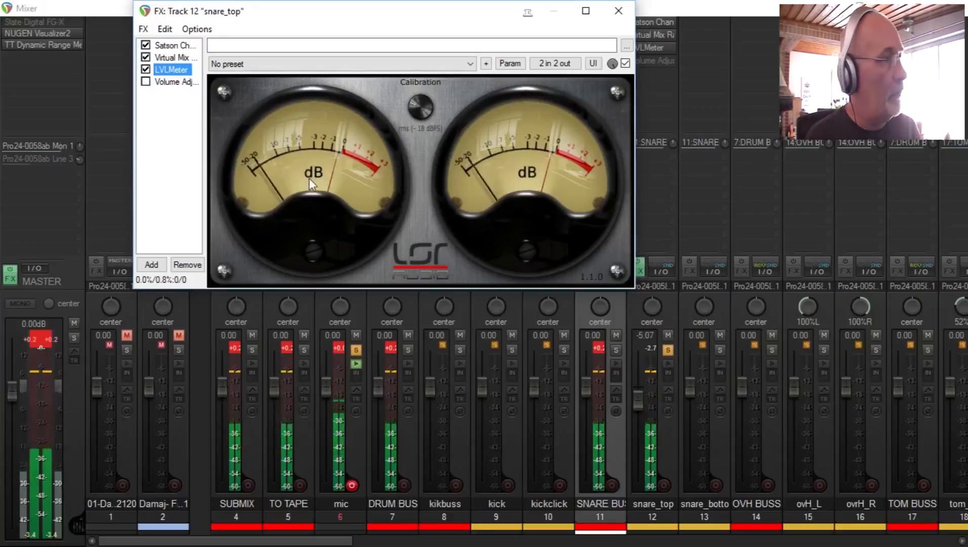
left_click(146, 81)
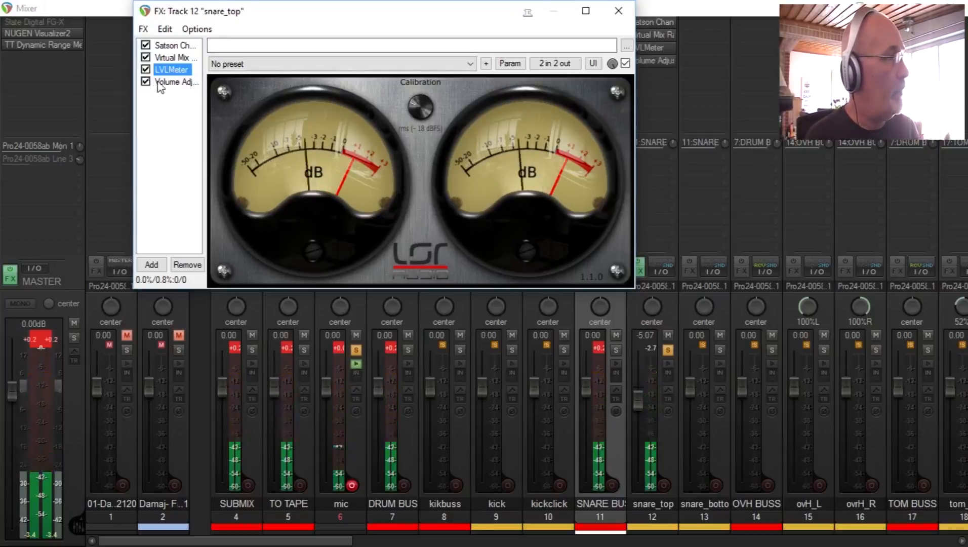
left_click(145, 82)
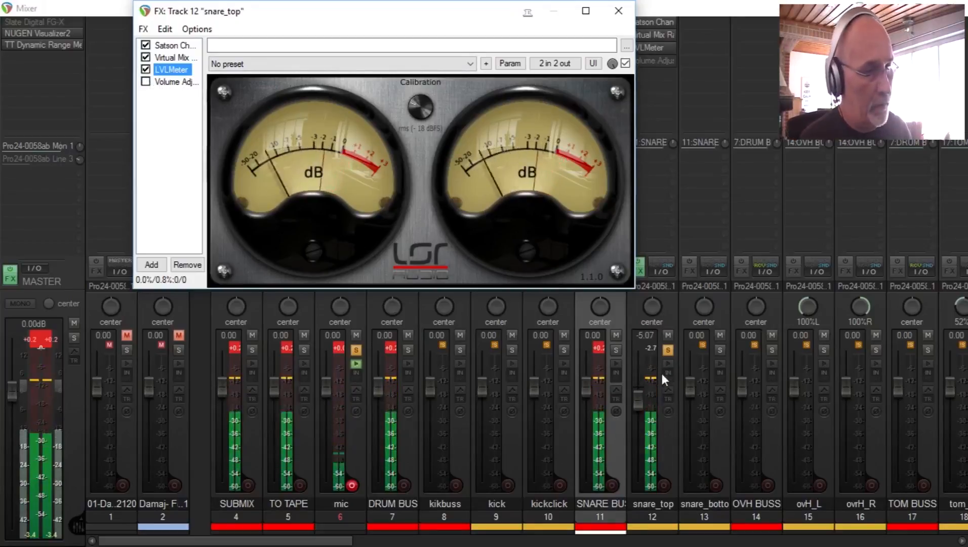
double_click(641, 403)
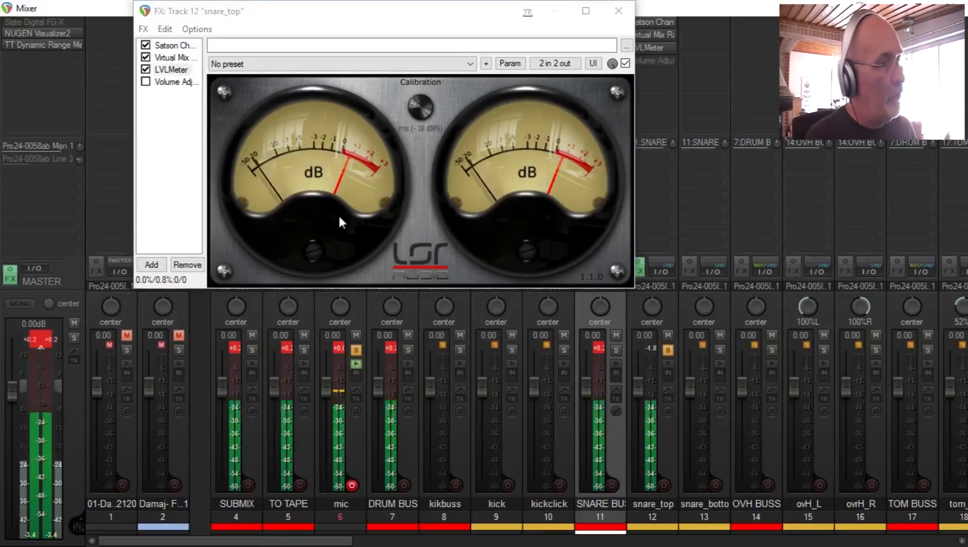
- Set the Volume Adjustment plug-in on snare_top to 6.0 dB and enable it
left_click(174, 81)
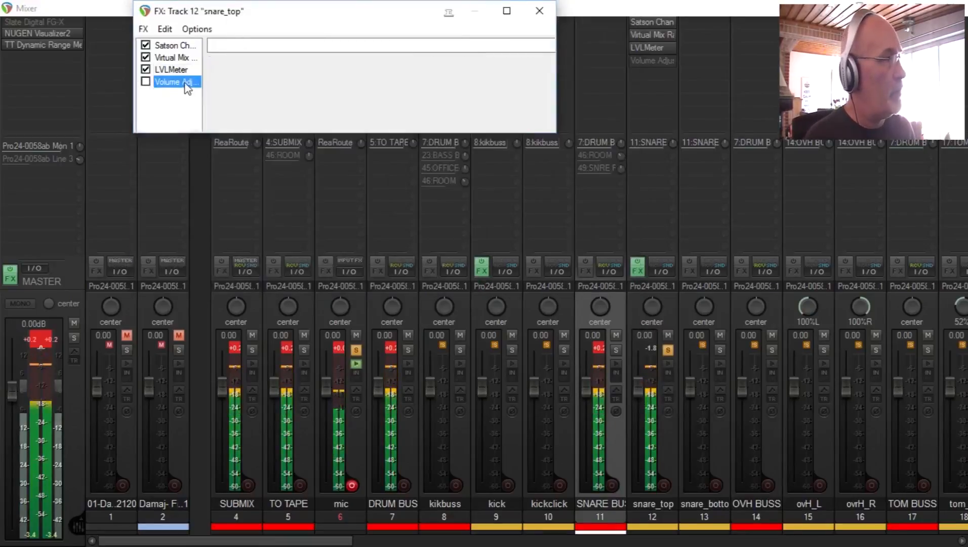
left_click_drag(425, 99, 431, 101)
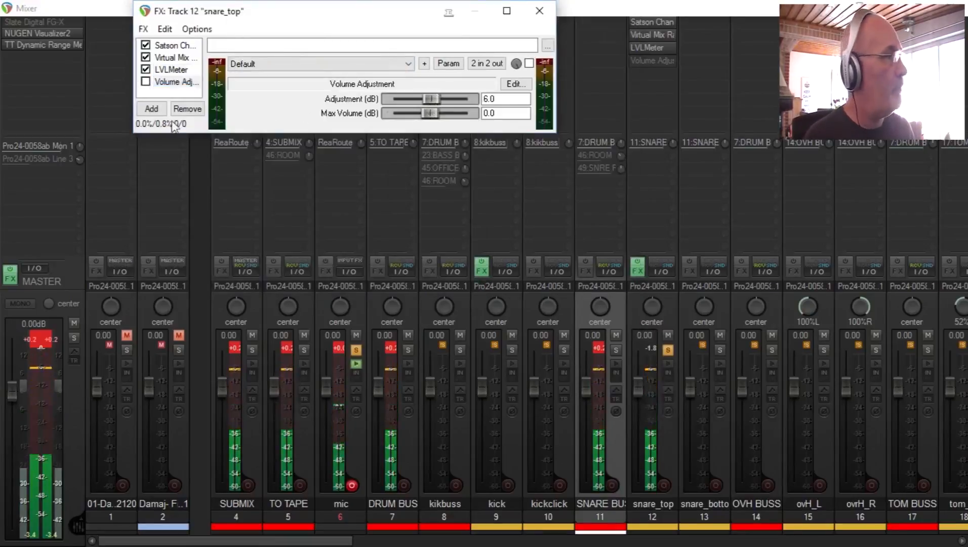
left_click(145, 81)
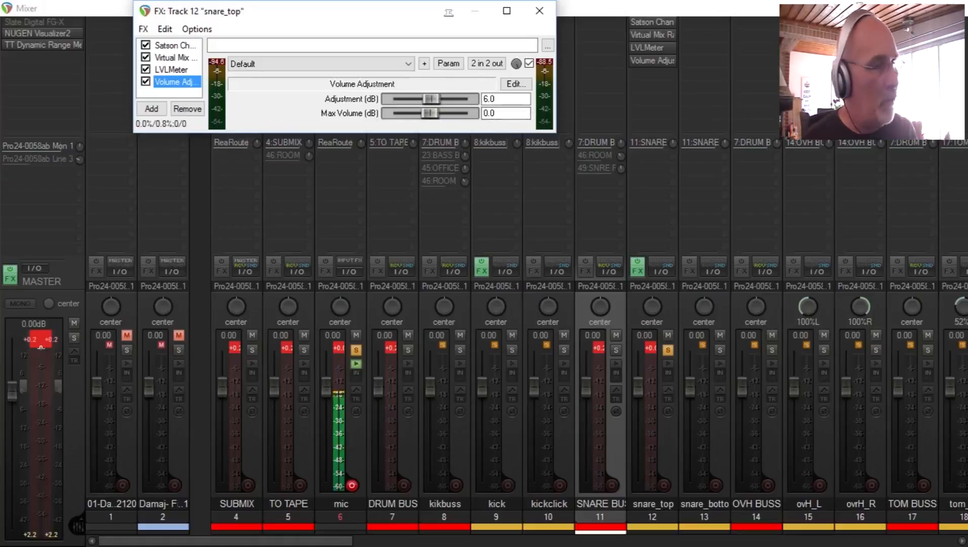
- Reset snare_top's peak indicator and play a short passage to check its level with the boost
left_click(650, 349)
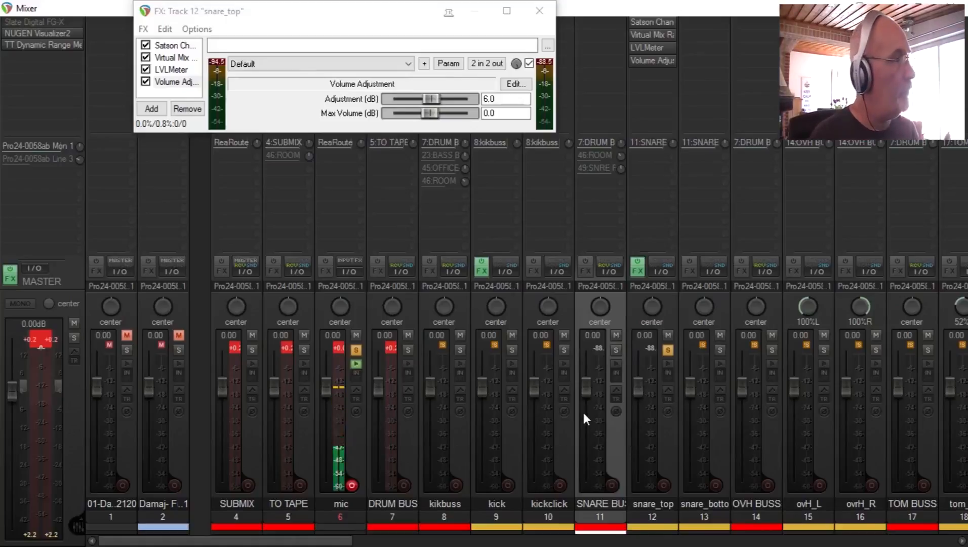
key("space")
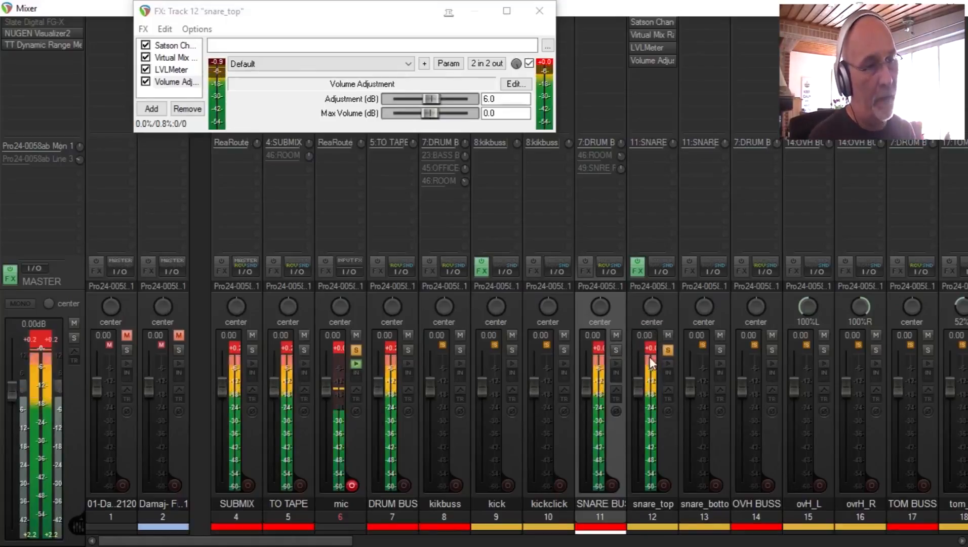
key("space")
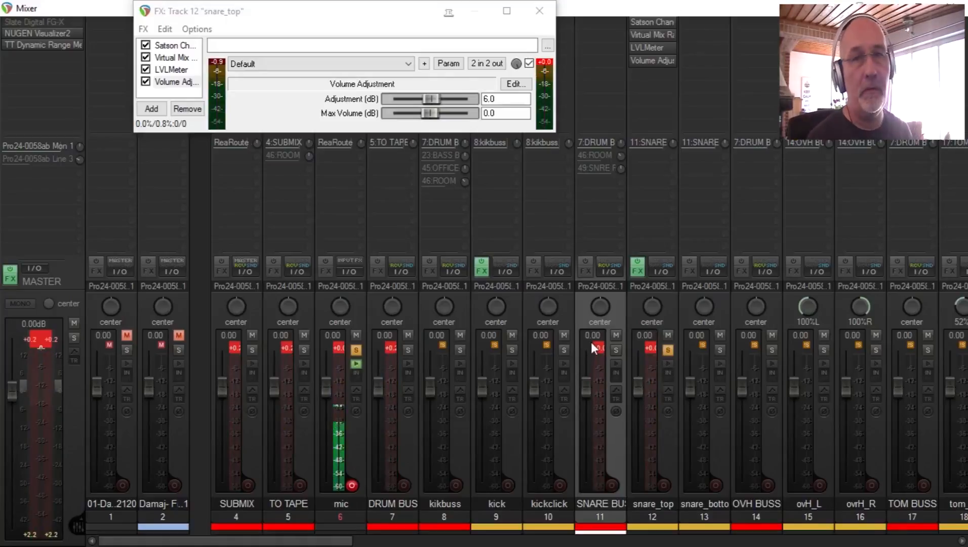
- Set the Volume Adjustment on snare_top to -18.0 dB and check the track's reset peak indicator during playback
left_click(428, 99)
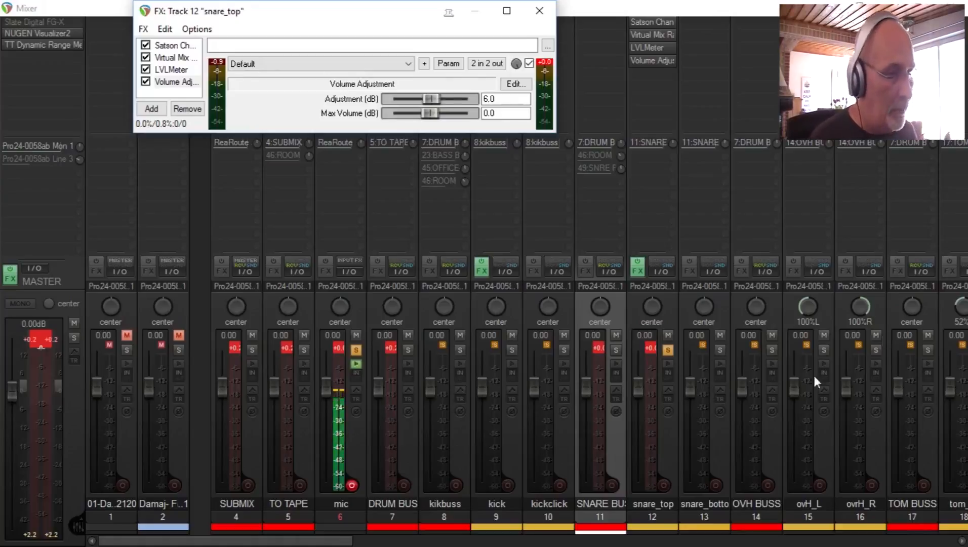
left_click(652, 356)
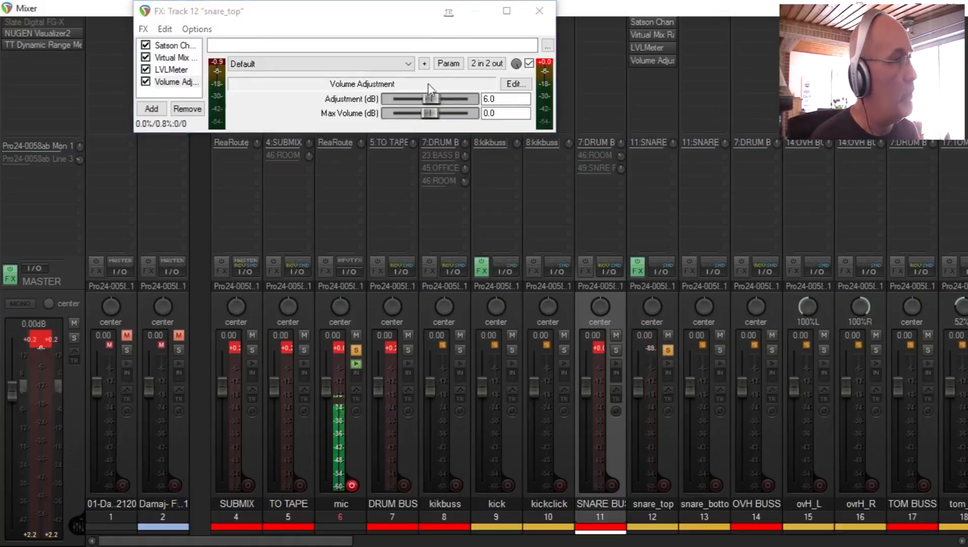
scroll(429, 97, "down", 8)
key("space")
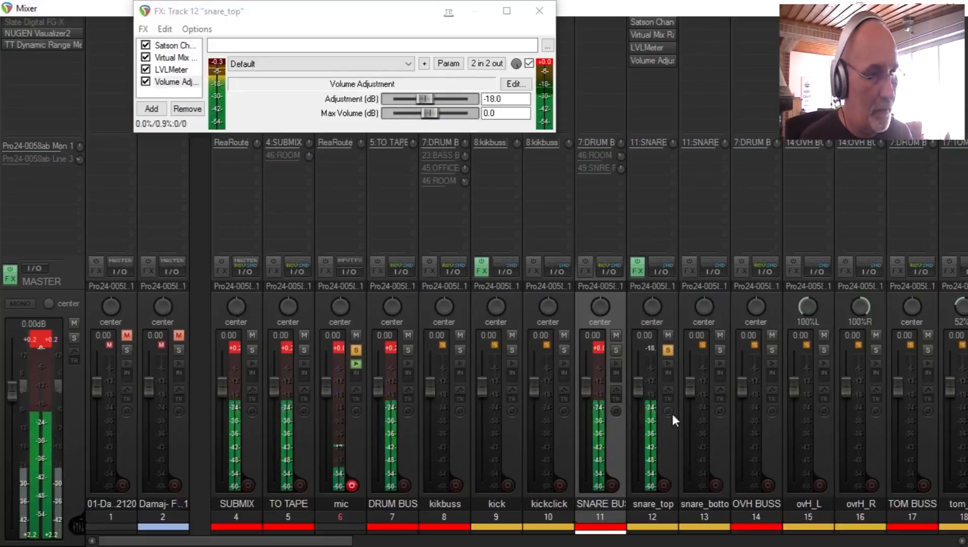
left_click(650, 349)
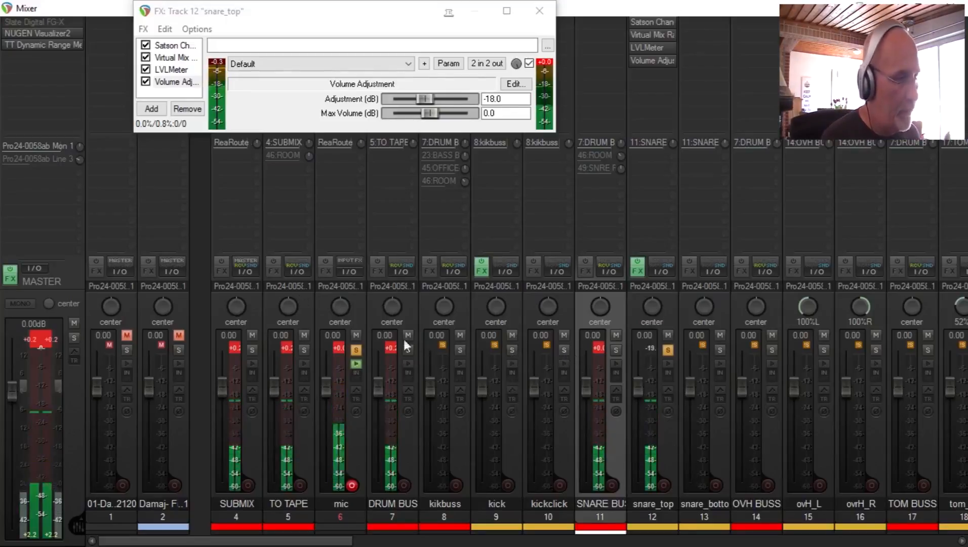
- Solo kick alongside snare_top and reset the peak indicators of SUBMIX and the Volume Adjustment output
left_click(512, 349)
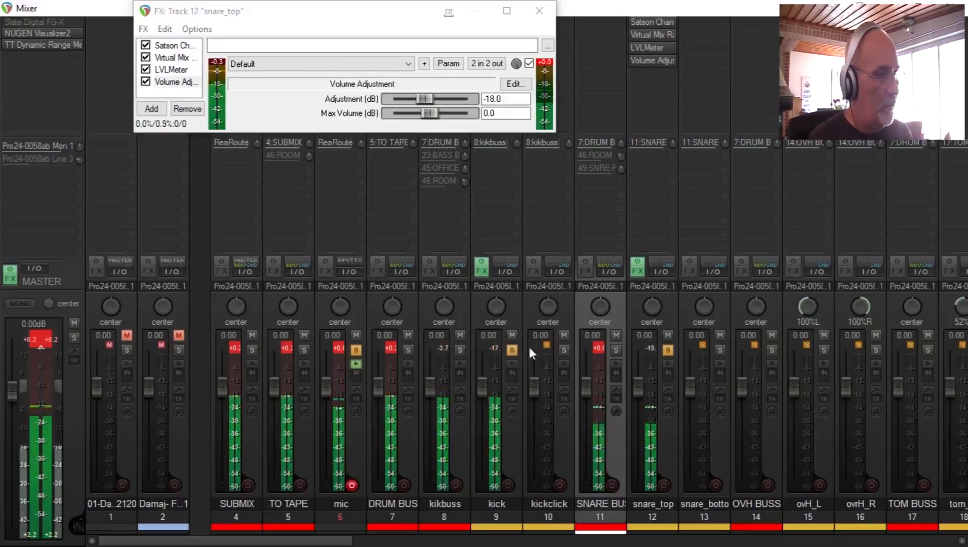
left_click(512, 349)
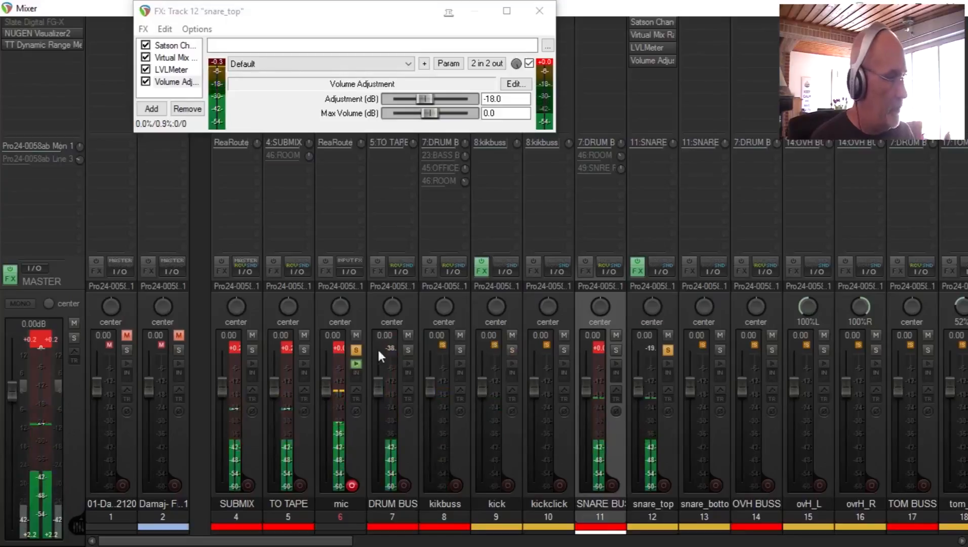
left_click(236, 349)
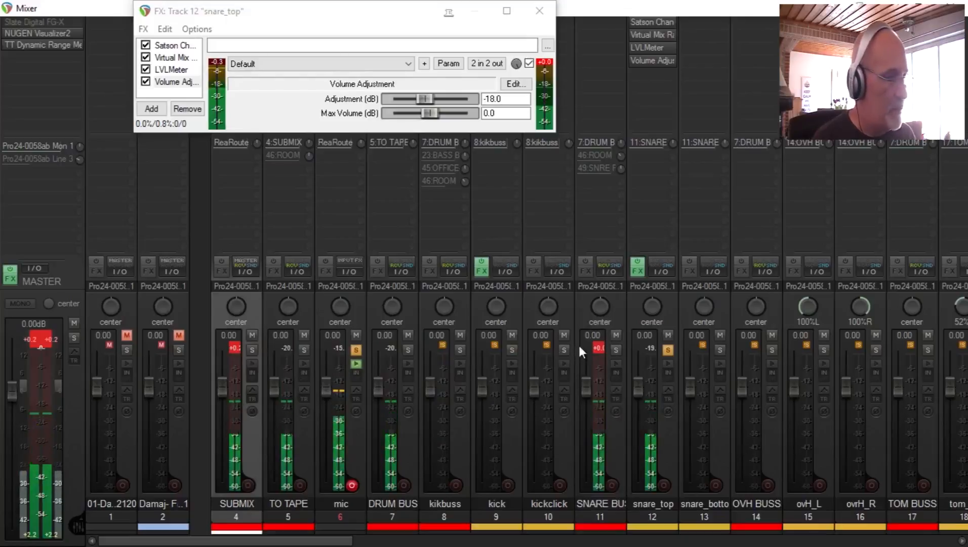
left_click(512, 350)
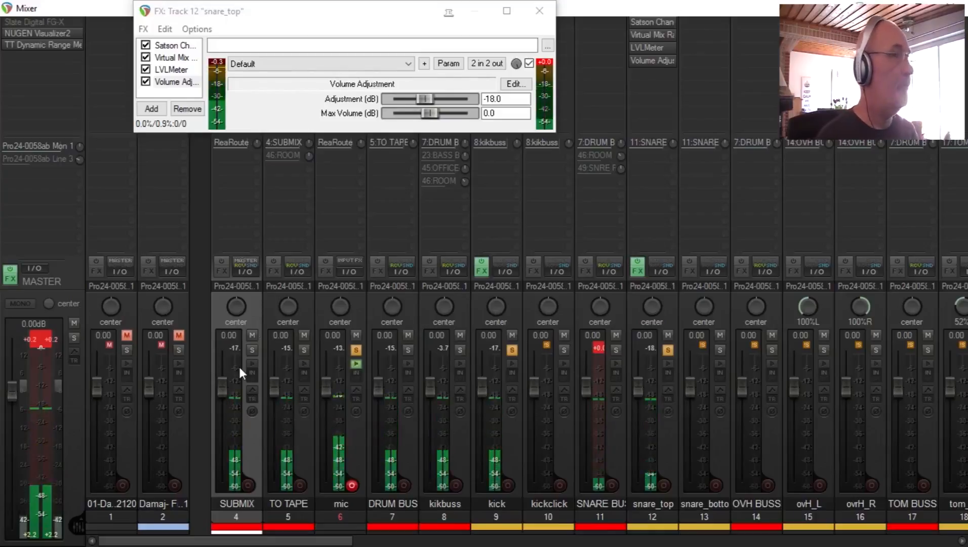
left_click(544, 62)
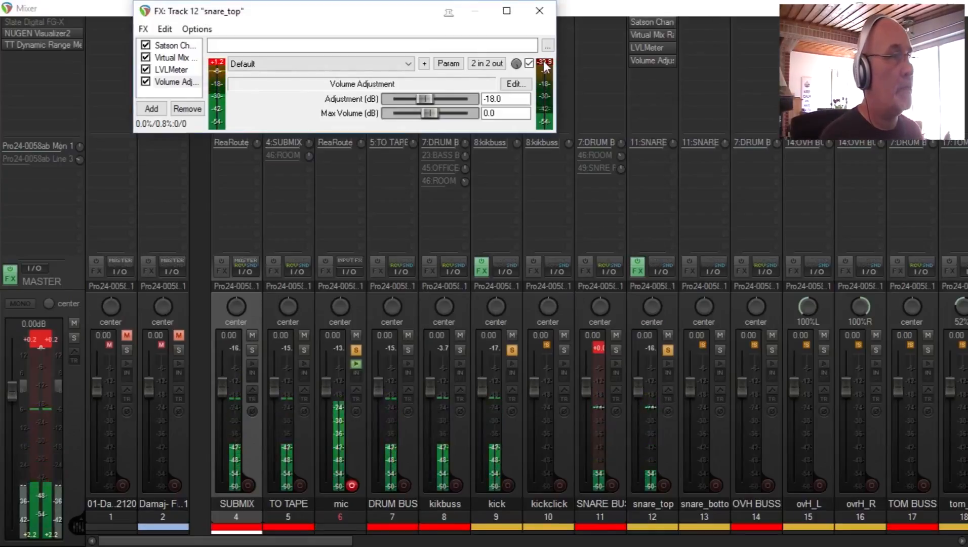
- Look at the VU calibration options of Satson Channel on snare_top, leaving 0VU = -18dBfs selected
left_click(186, 46)
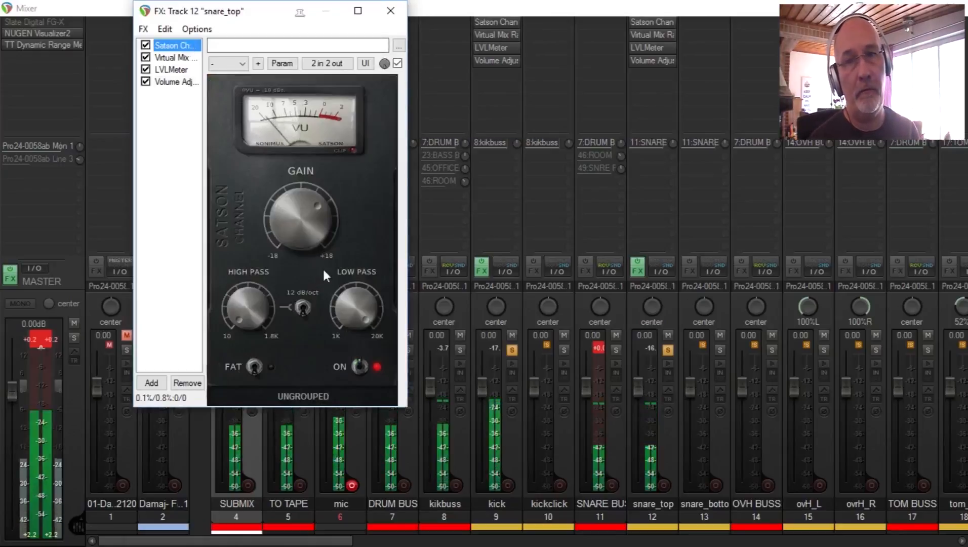
left_click(277, 91)
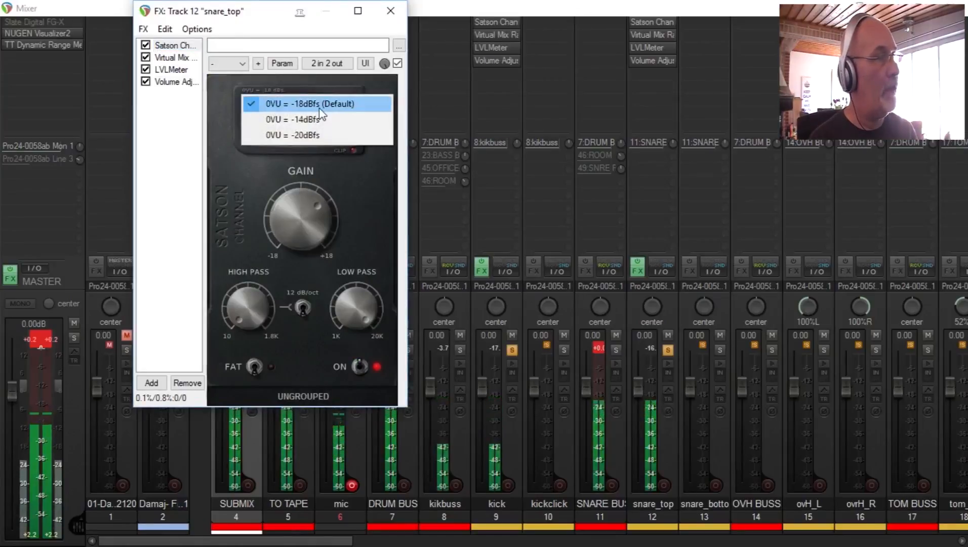
left_click(359, 191)
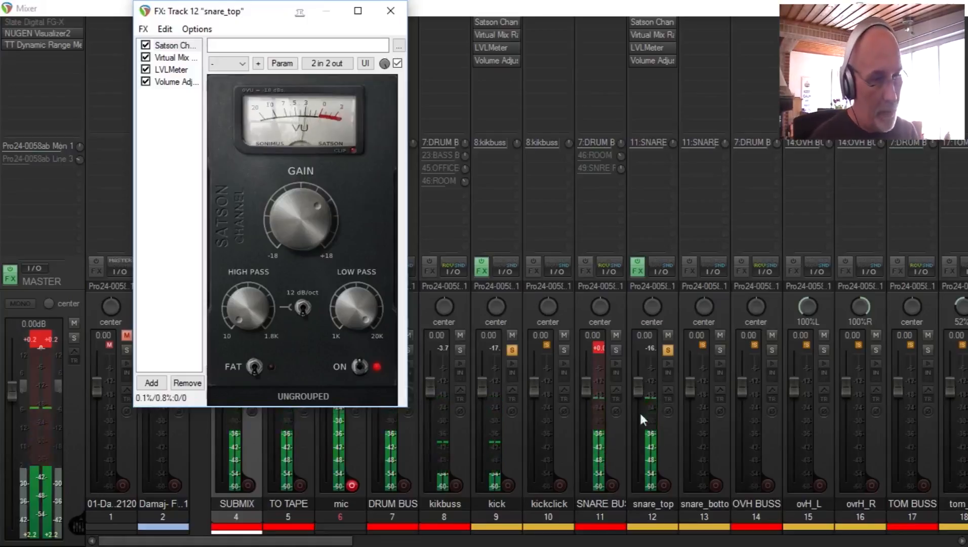
- Reset the SNARE BUSS peak indicator and review Virtual Mix Rack, LVLMeter and Volume Adjustment on snare_top during playback
left_click(598, 348)
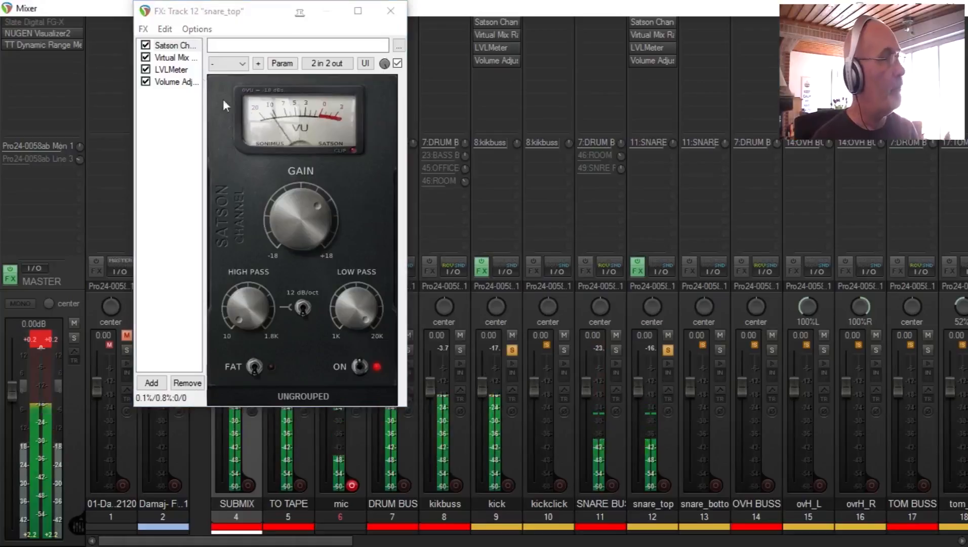
left_click(172, 57)
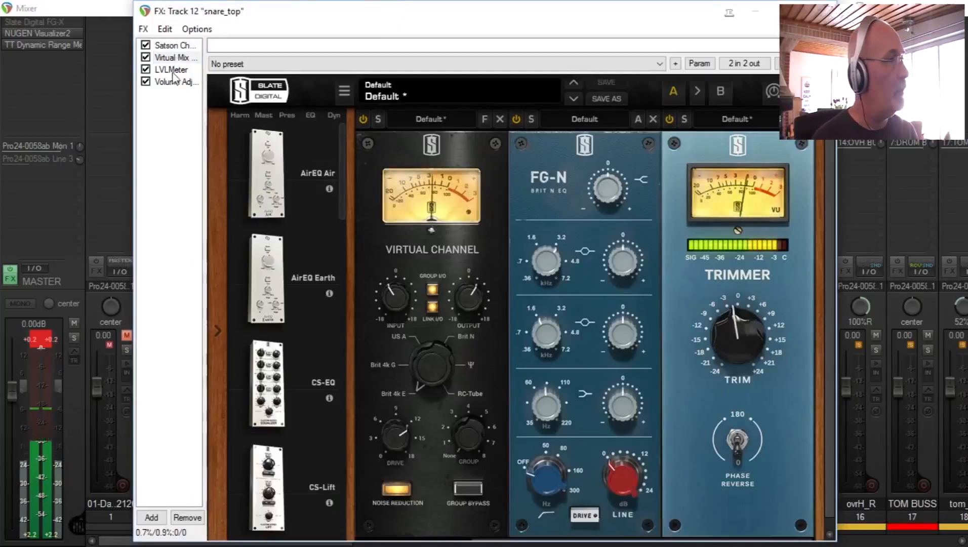
key("Down")
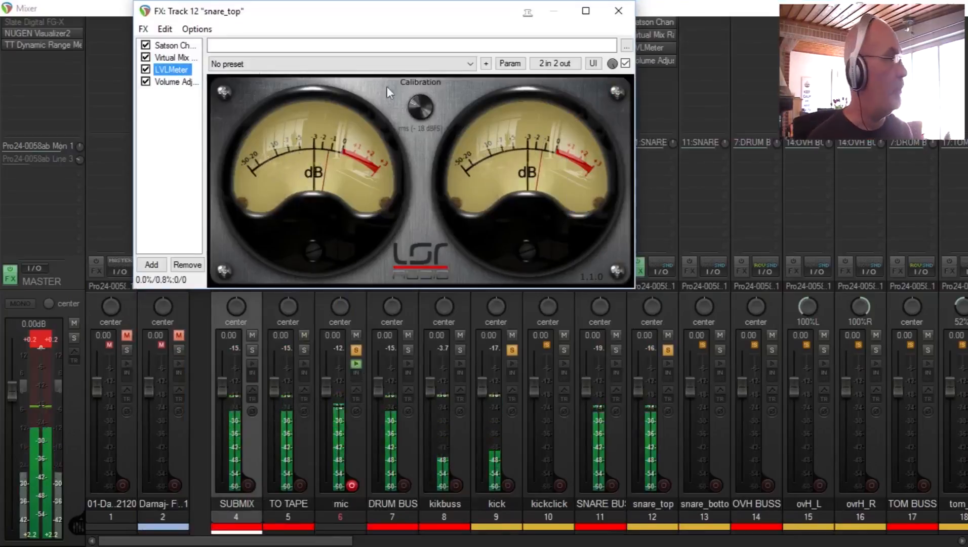
left_click(195, 83)
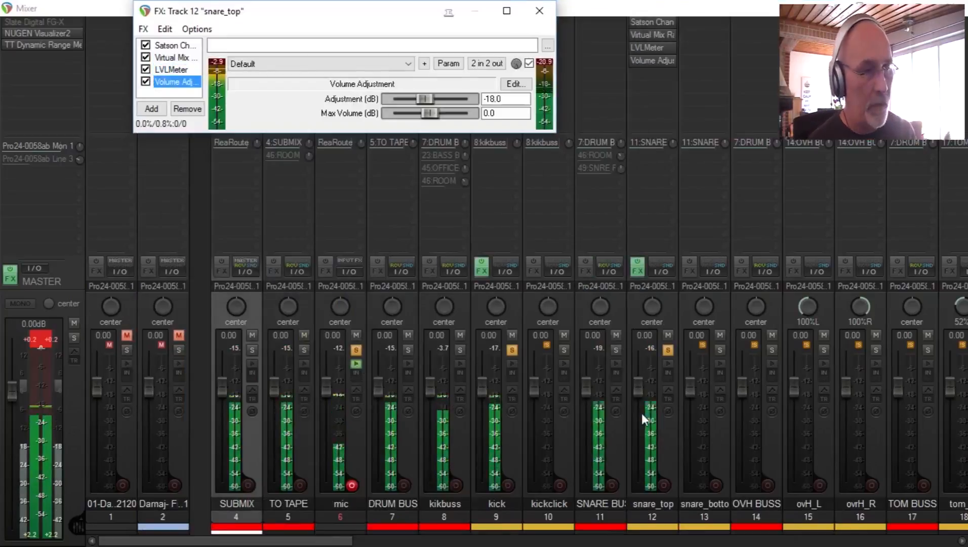